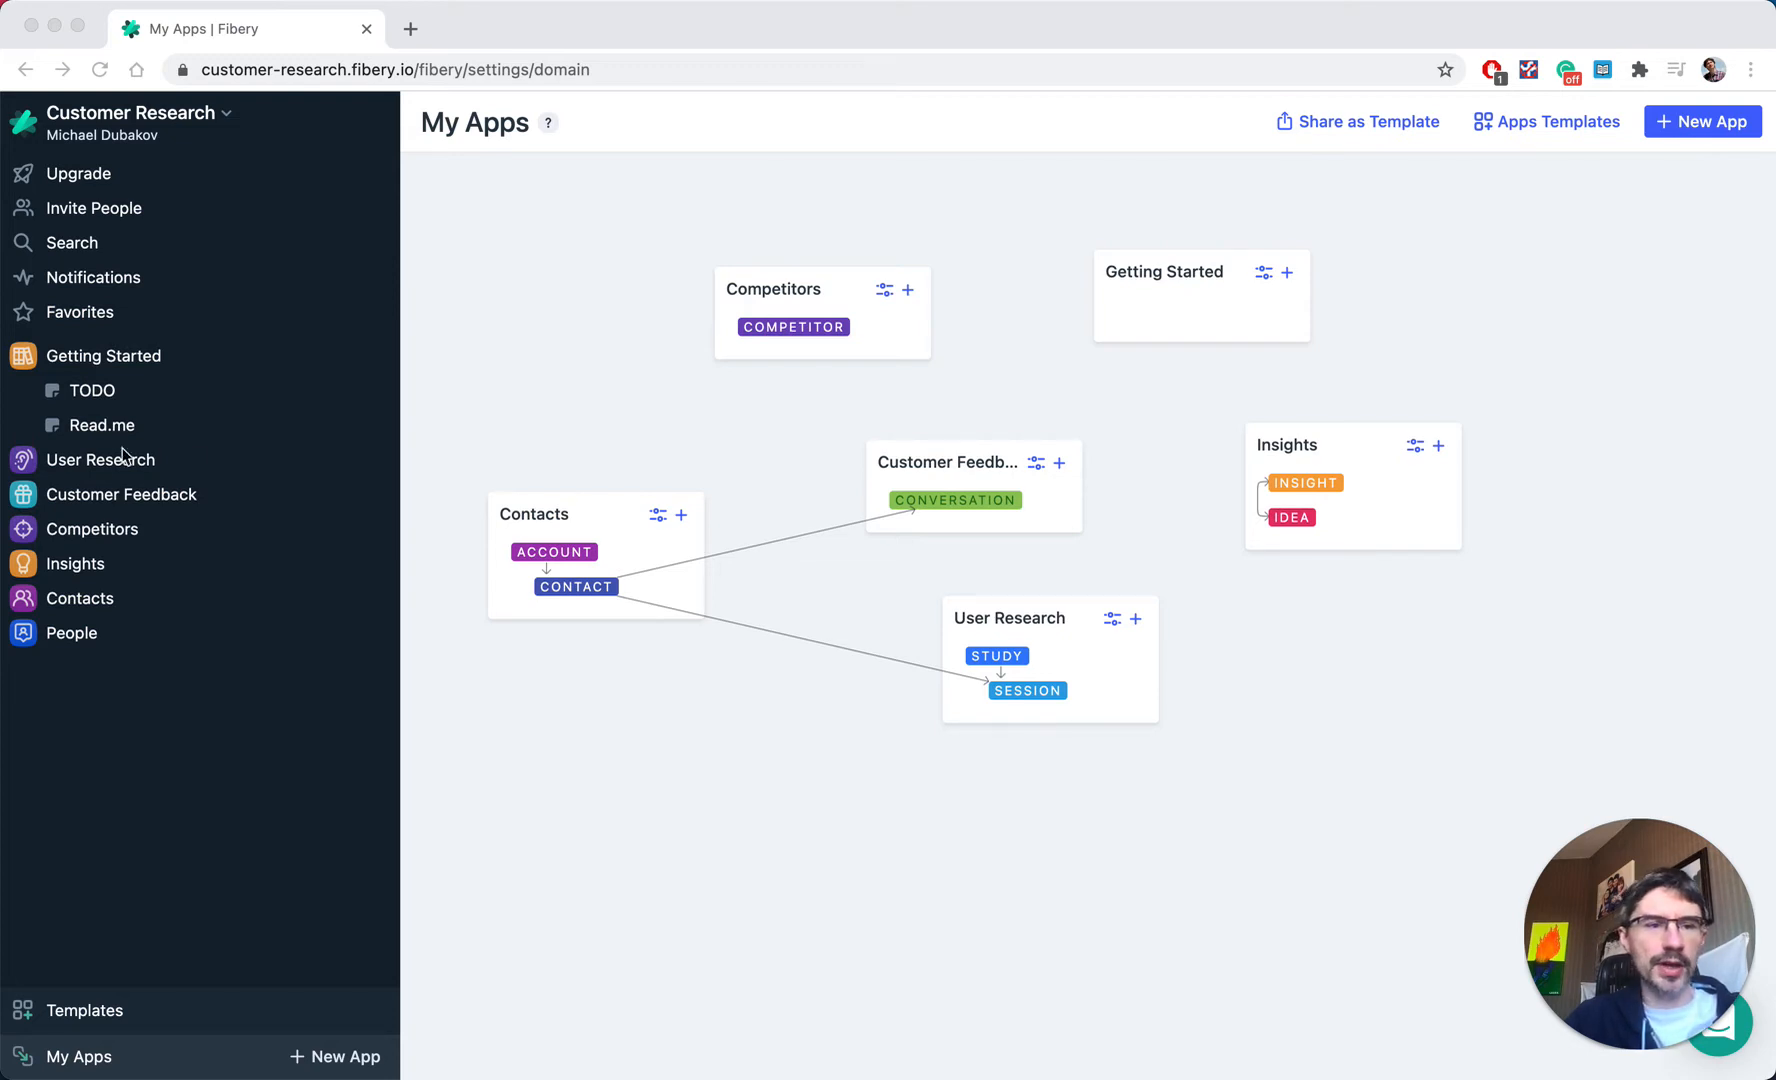
- Open the completed Cheering.ai Test session from the Sessions by State board of the User Research app
left_click(90, 463)
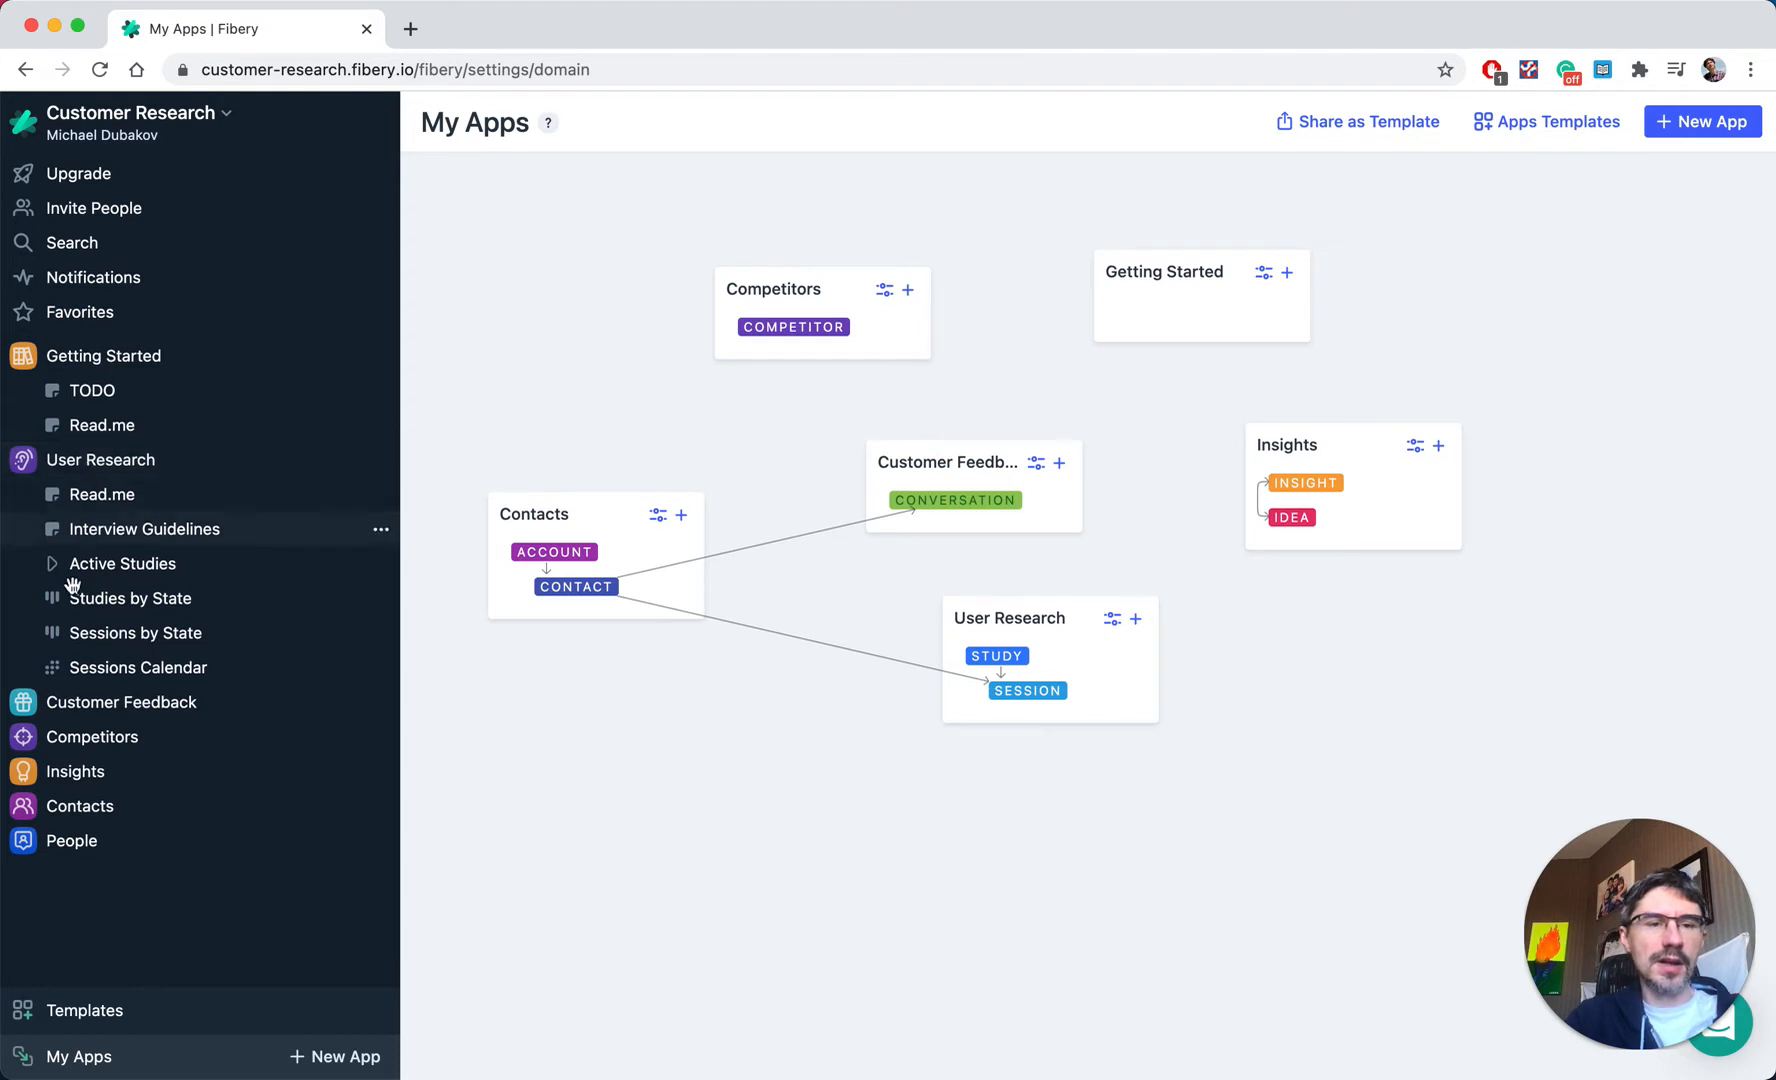
left_click(107, 634)
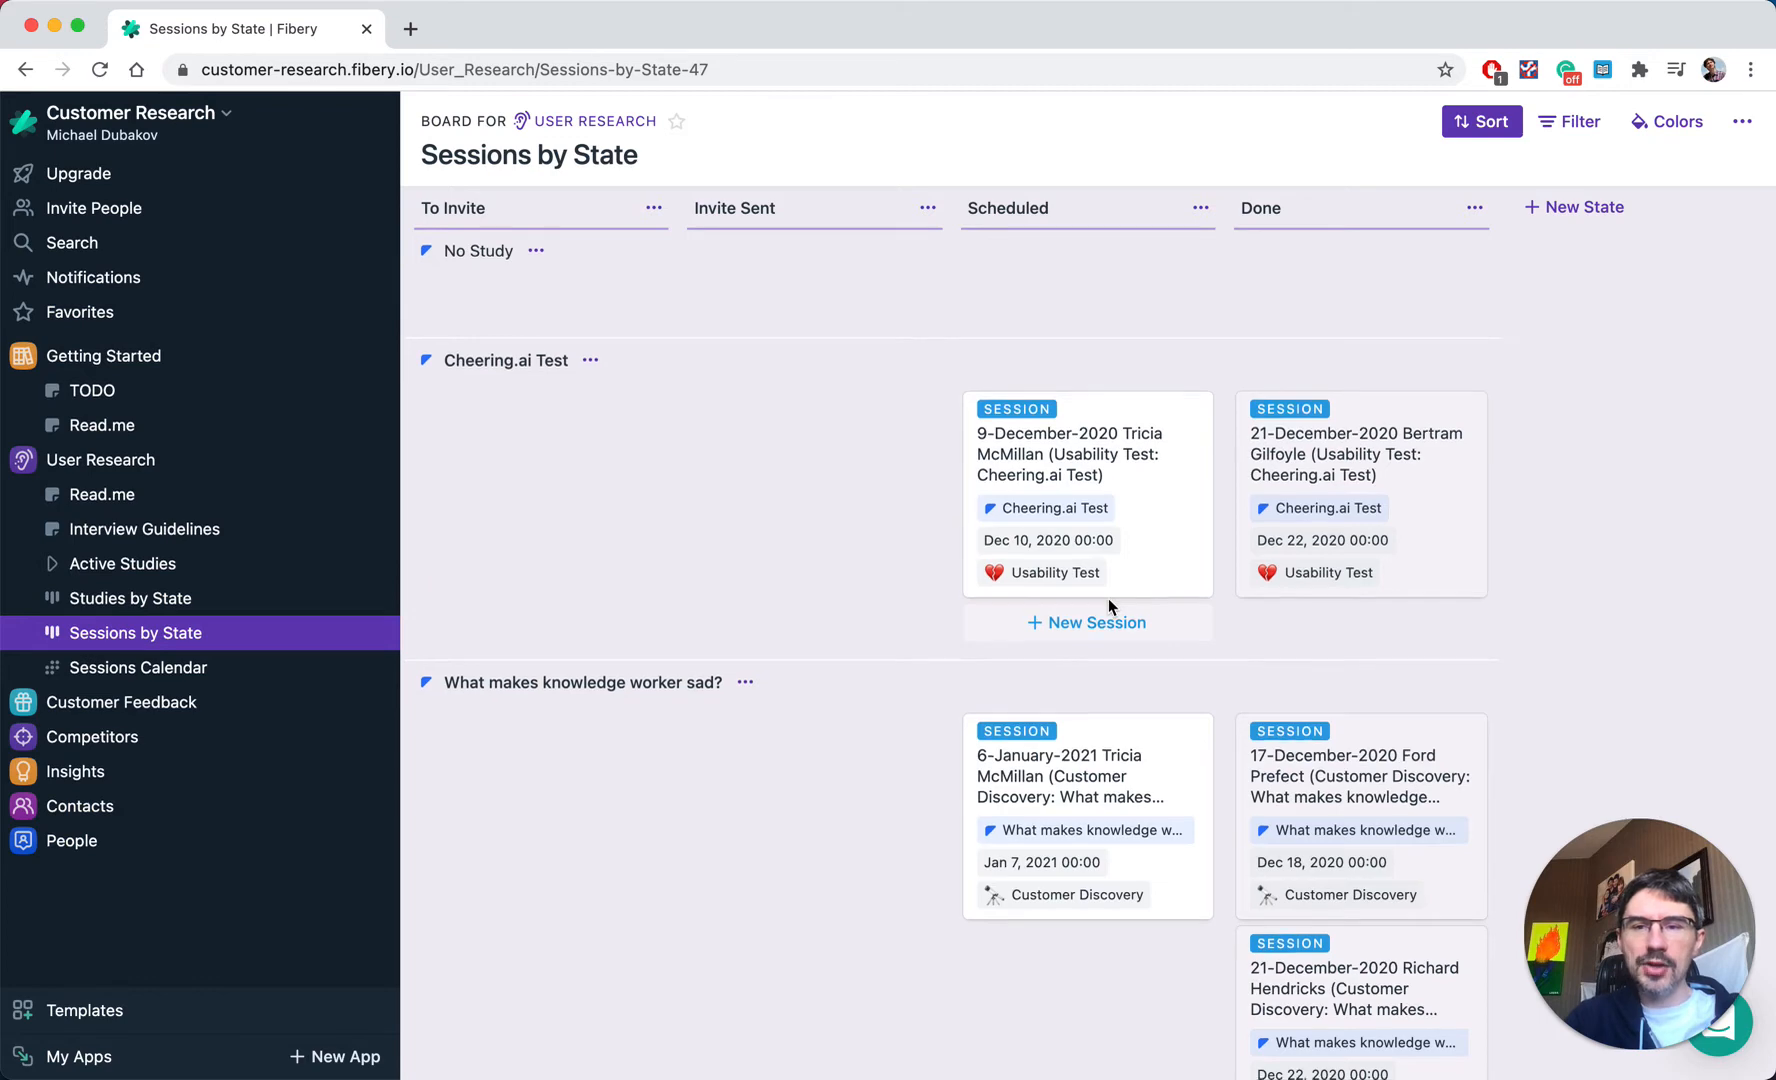
left_click(1316, 452)
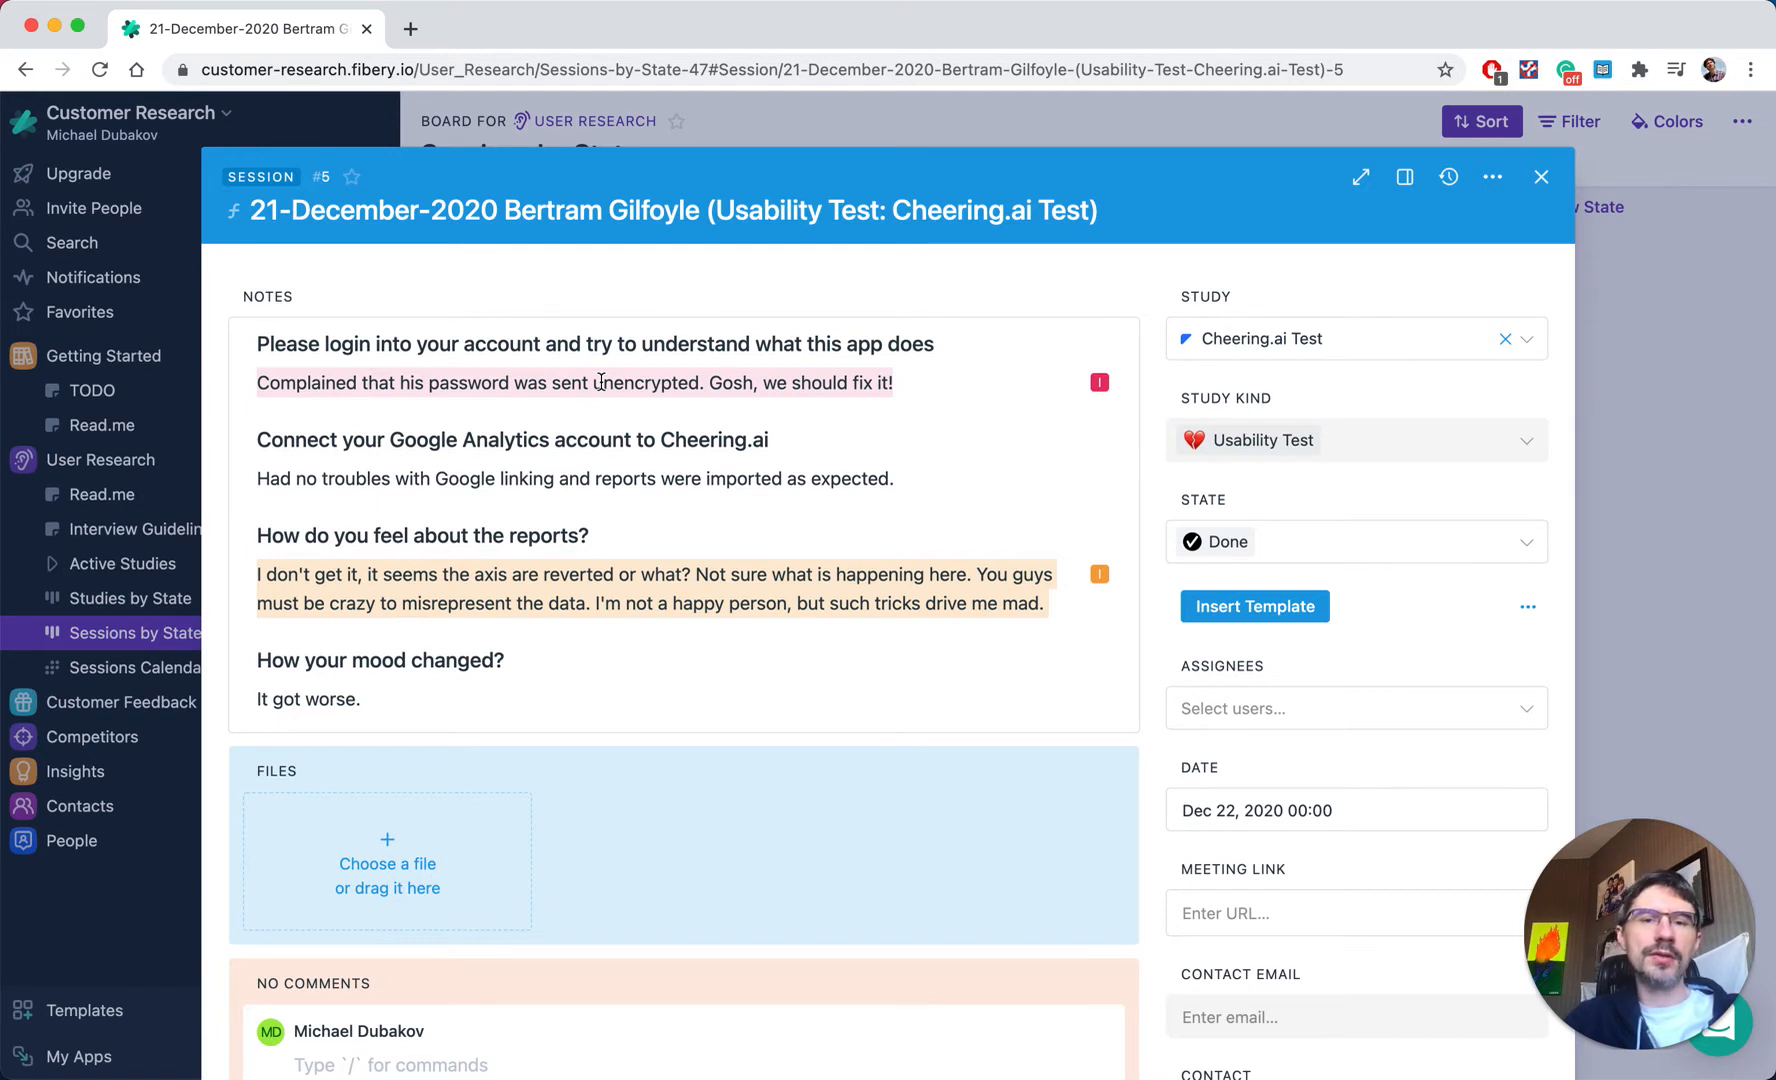
- Inspect the highlighted notes in the session and open the linked idea "Password should be encrypted!"
left_click(624, 602)
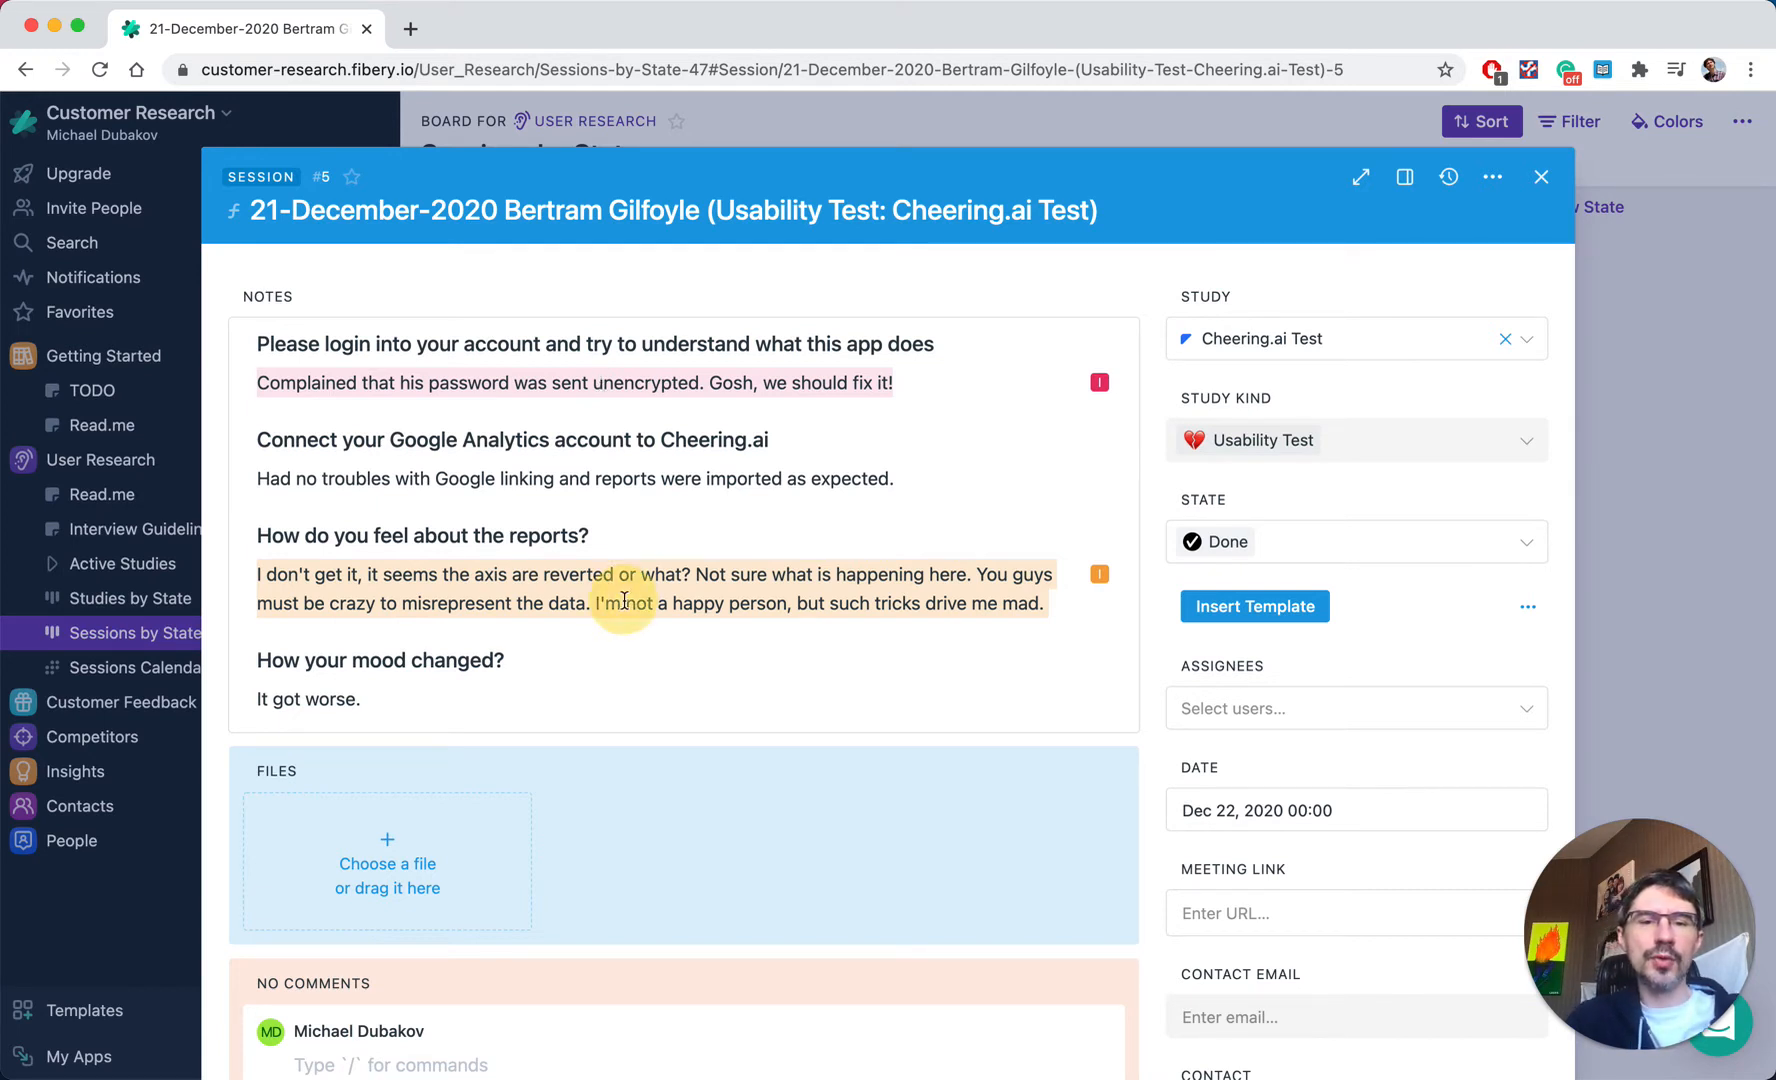
left_click(687, 383)
left_click(677, 508)
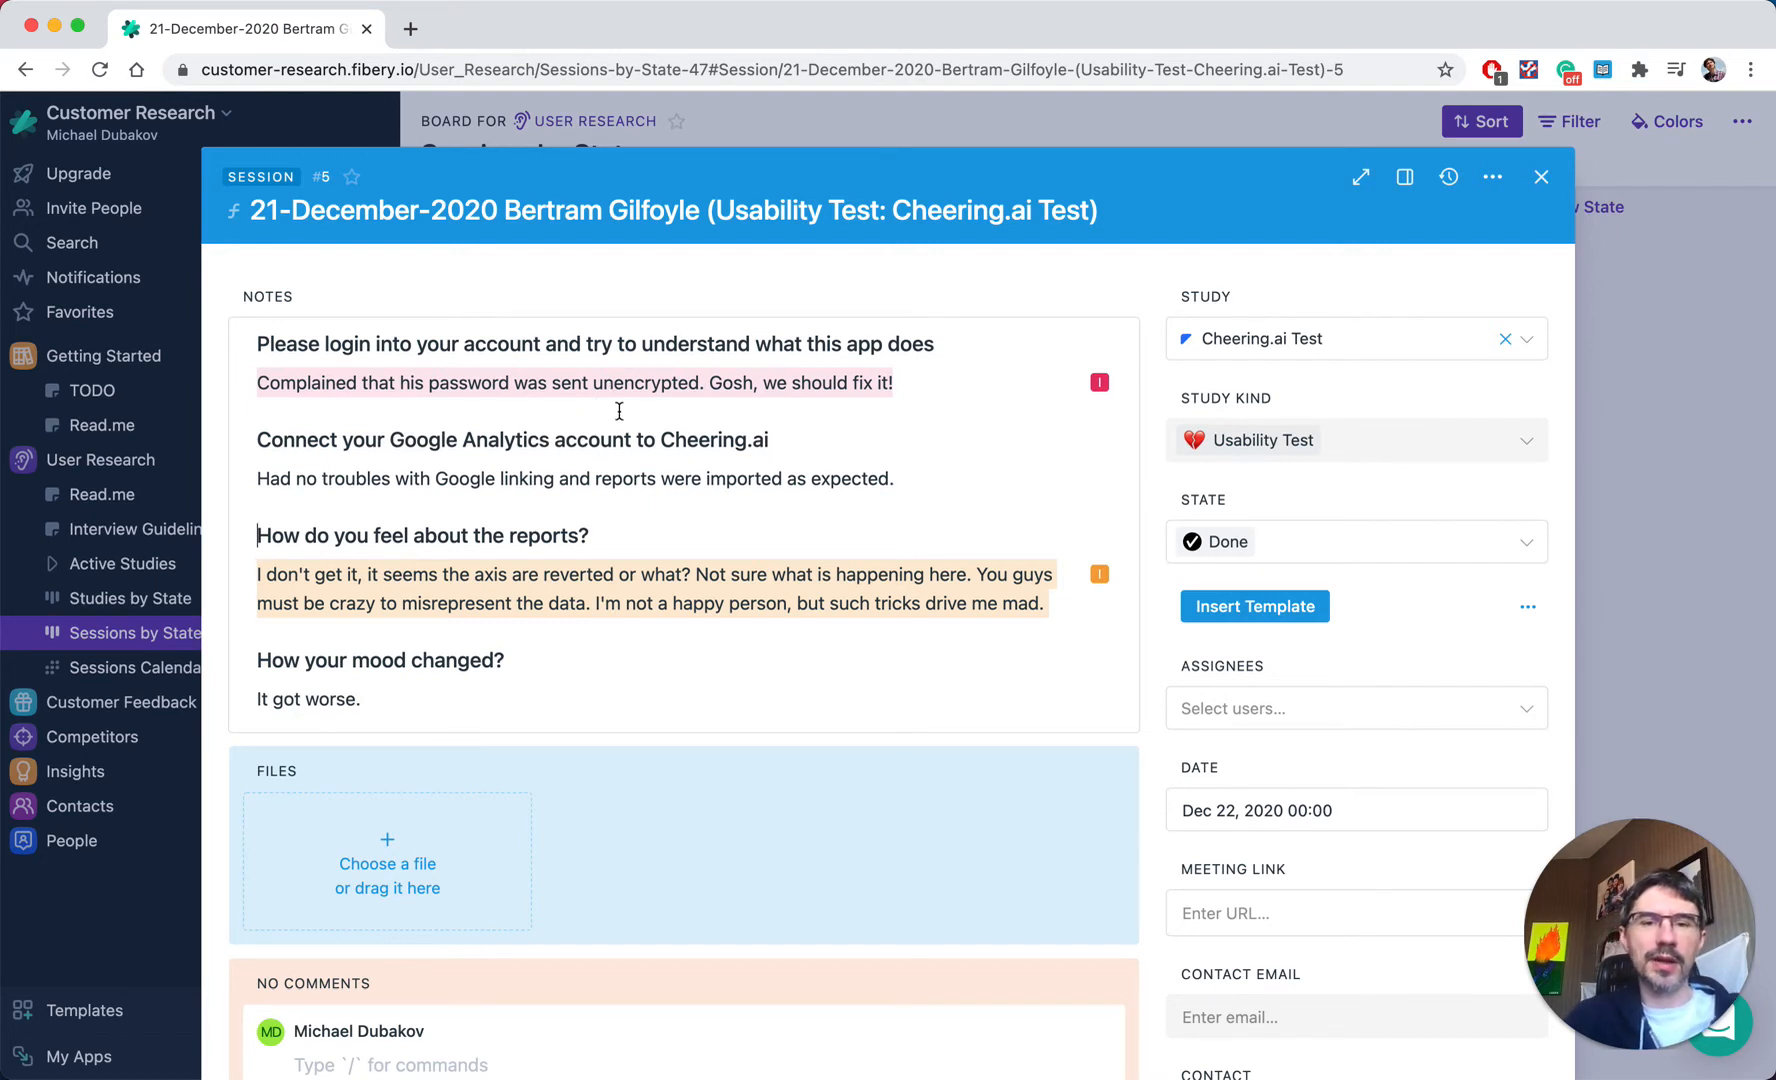
left_click(681, 382)
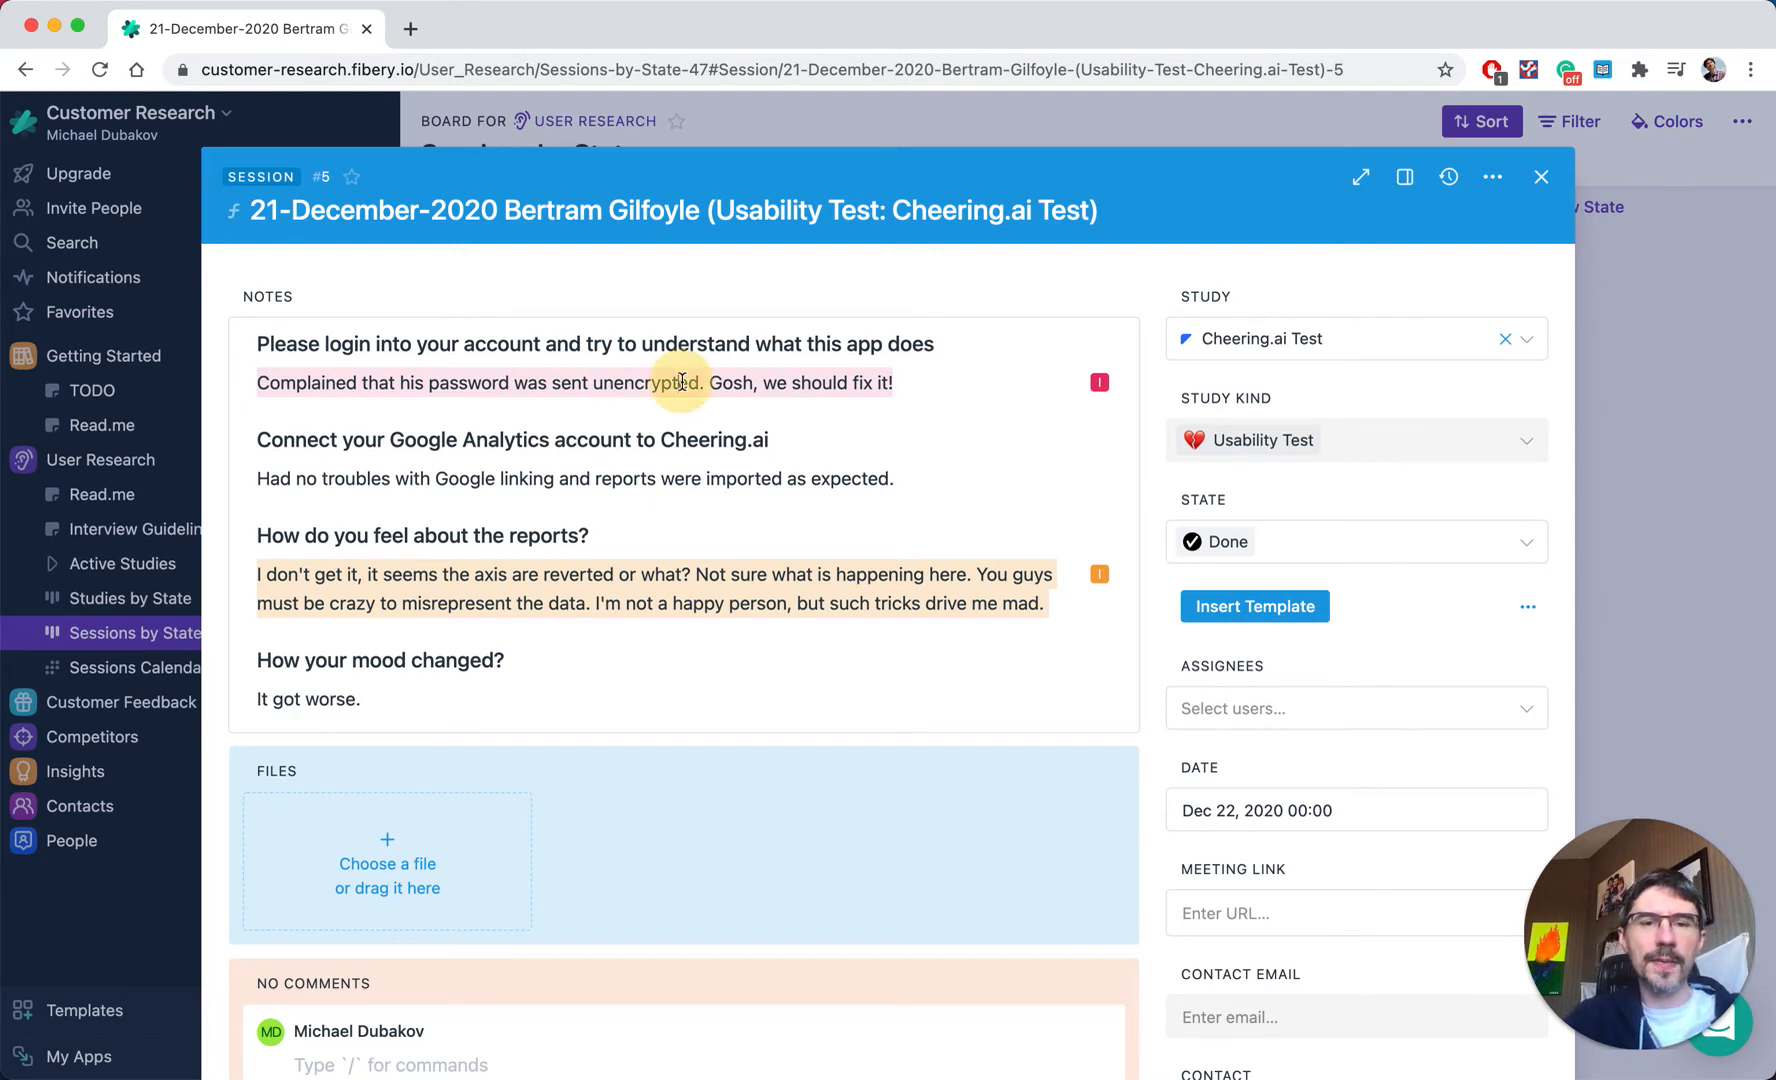
left_click(757, 390)
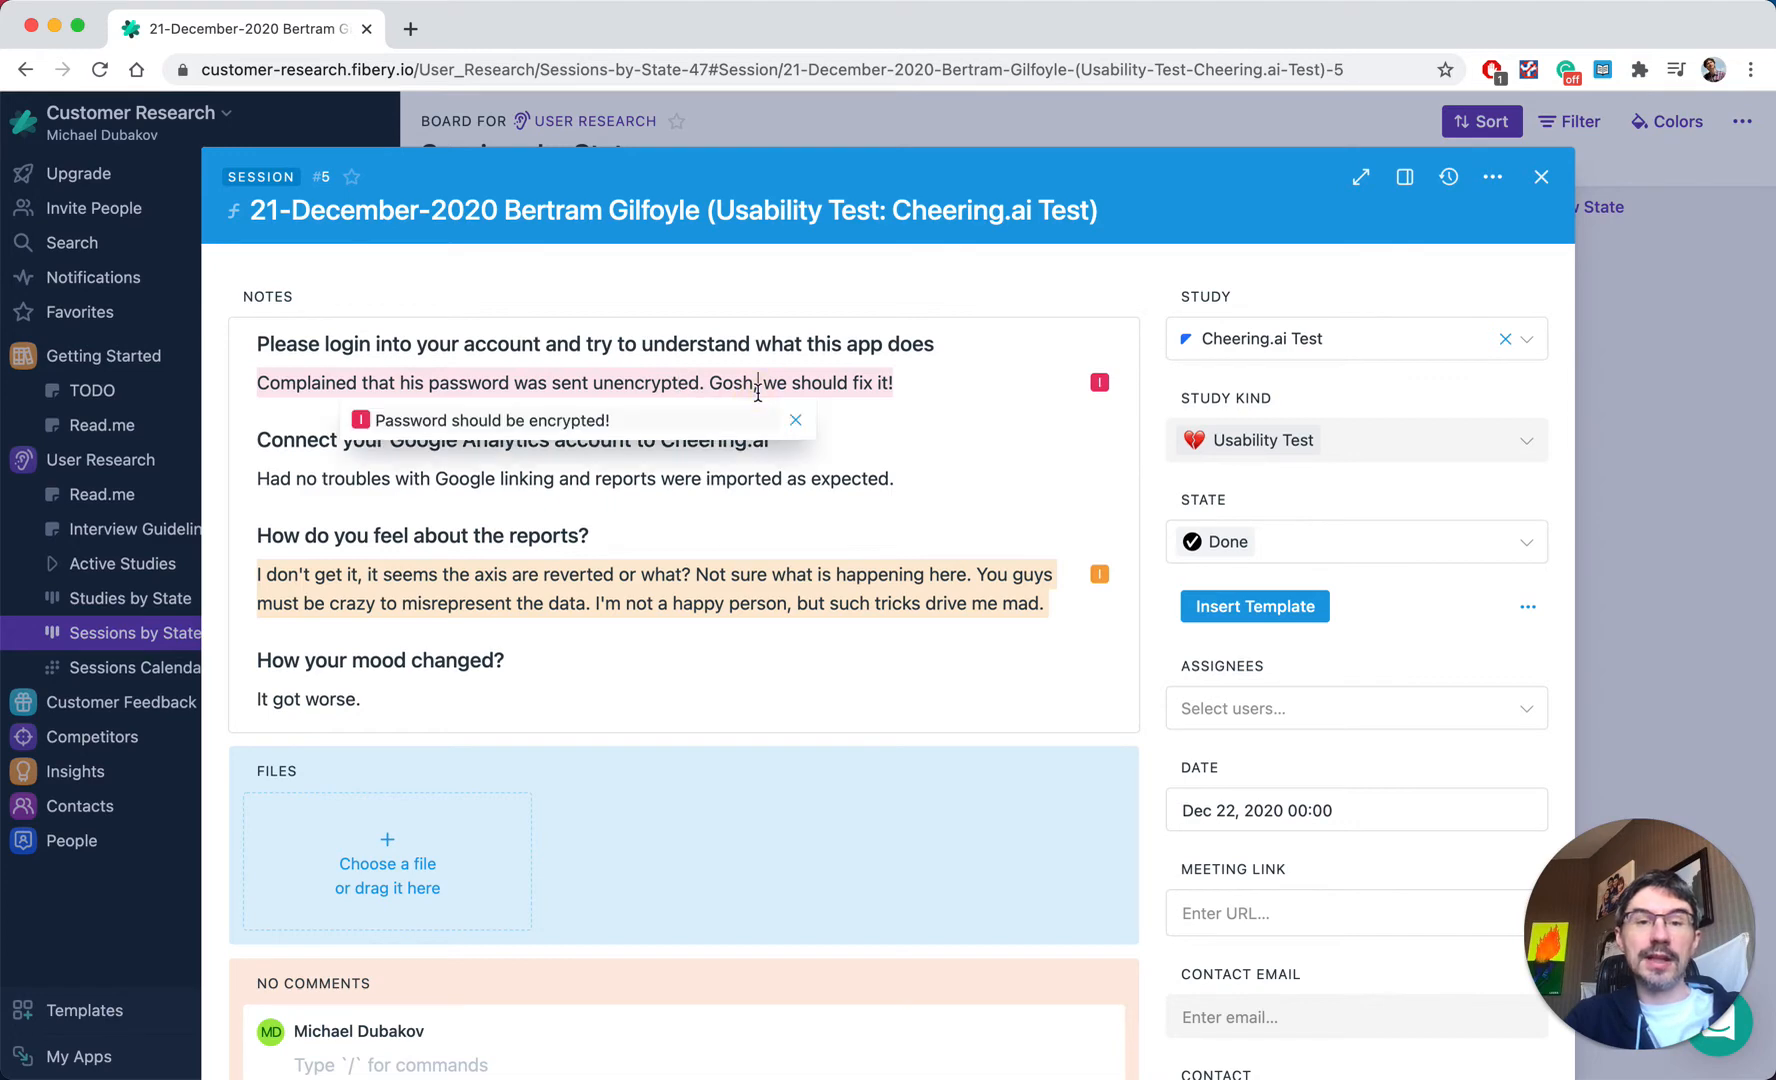
left_click(480, 420)
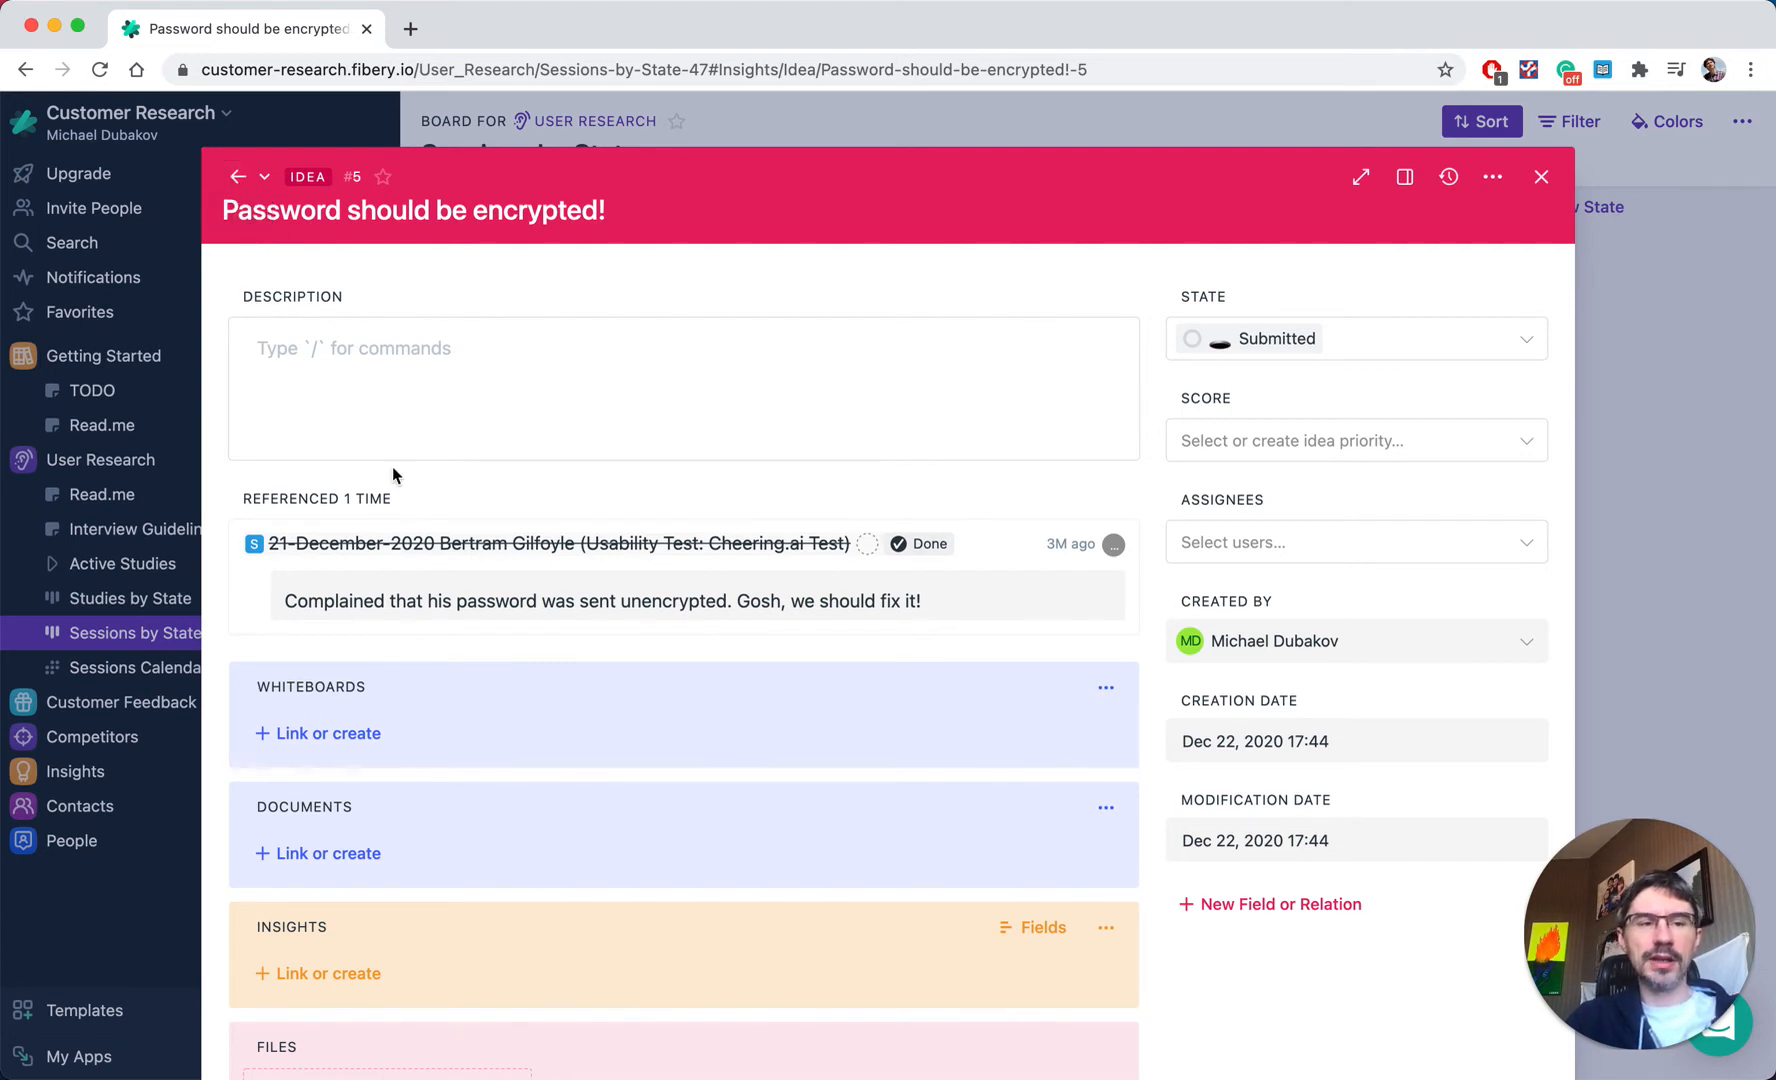
- Leave the idea and session records and view the Studies by State board and the Sessions Calendar
left_click(238, 176)
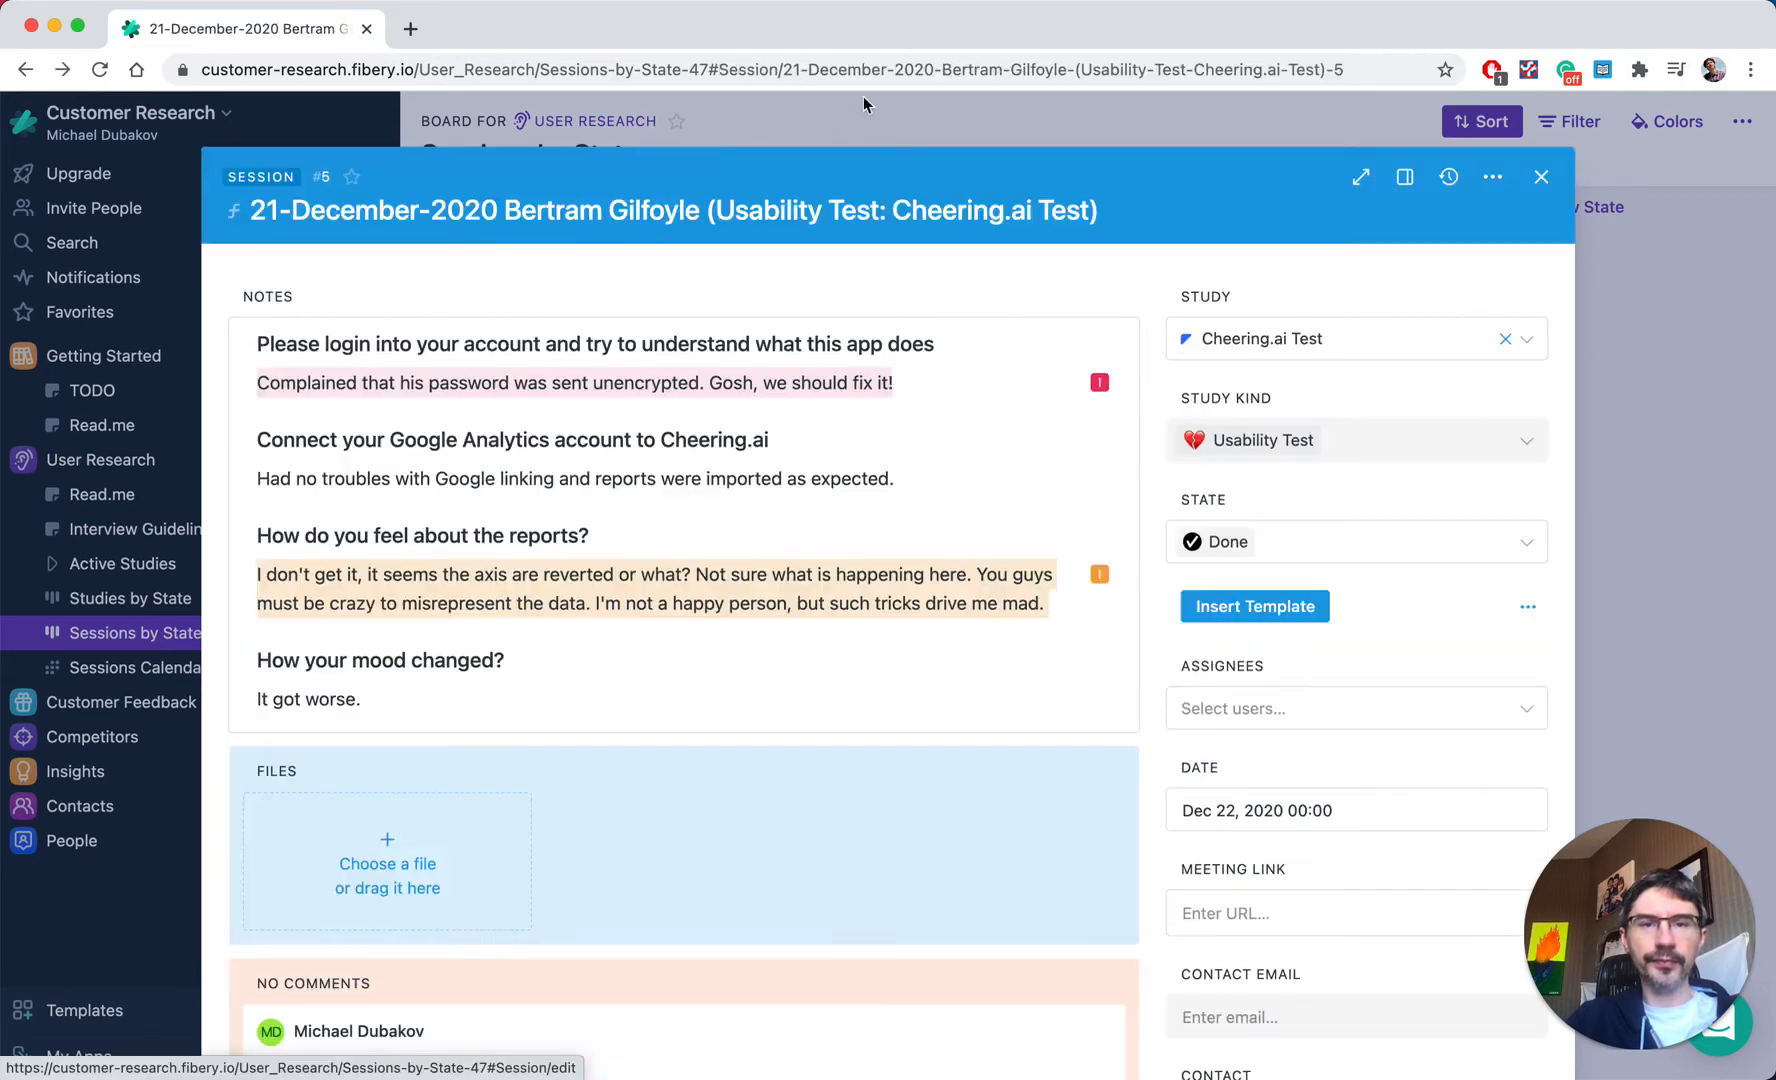
left_click(826, 117)
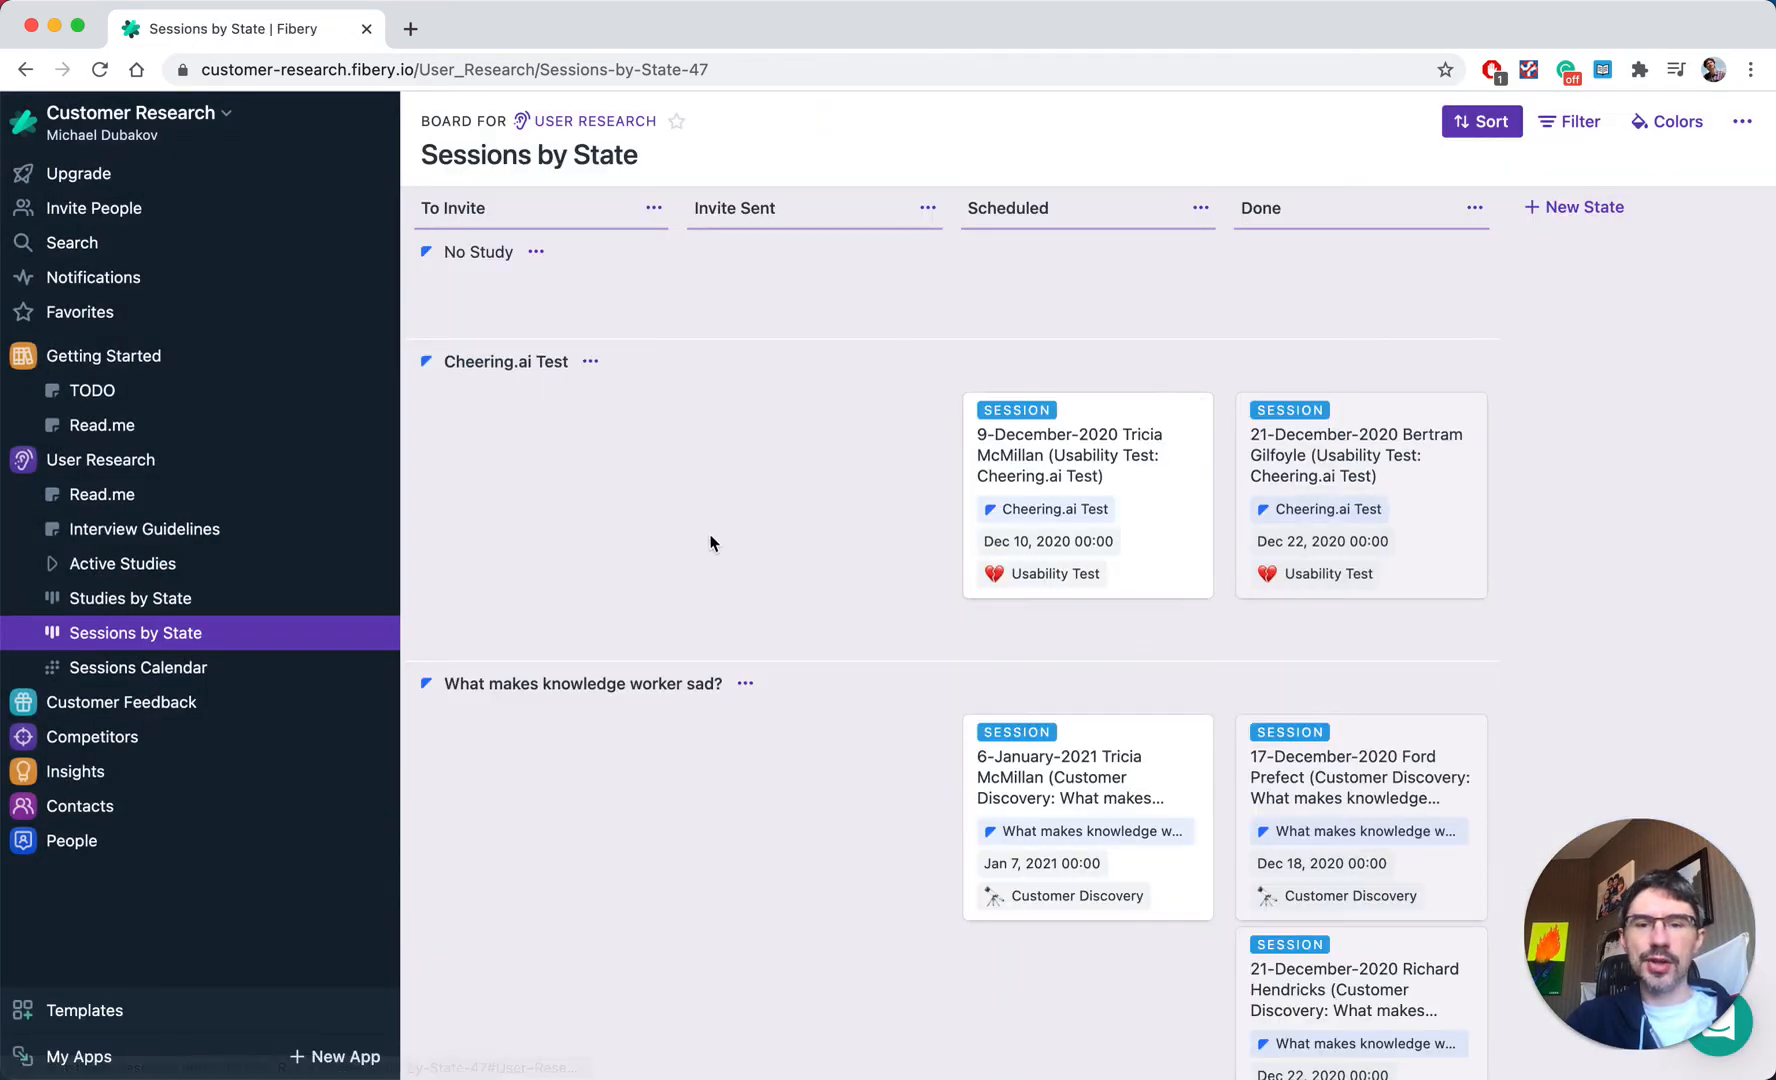
left_click(176, 604)
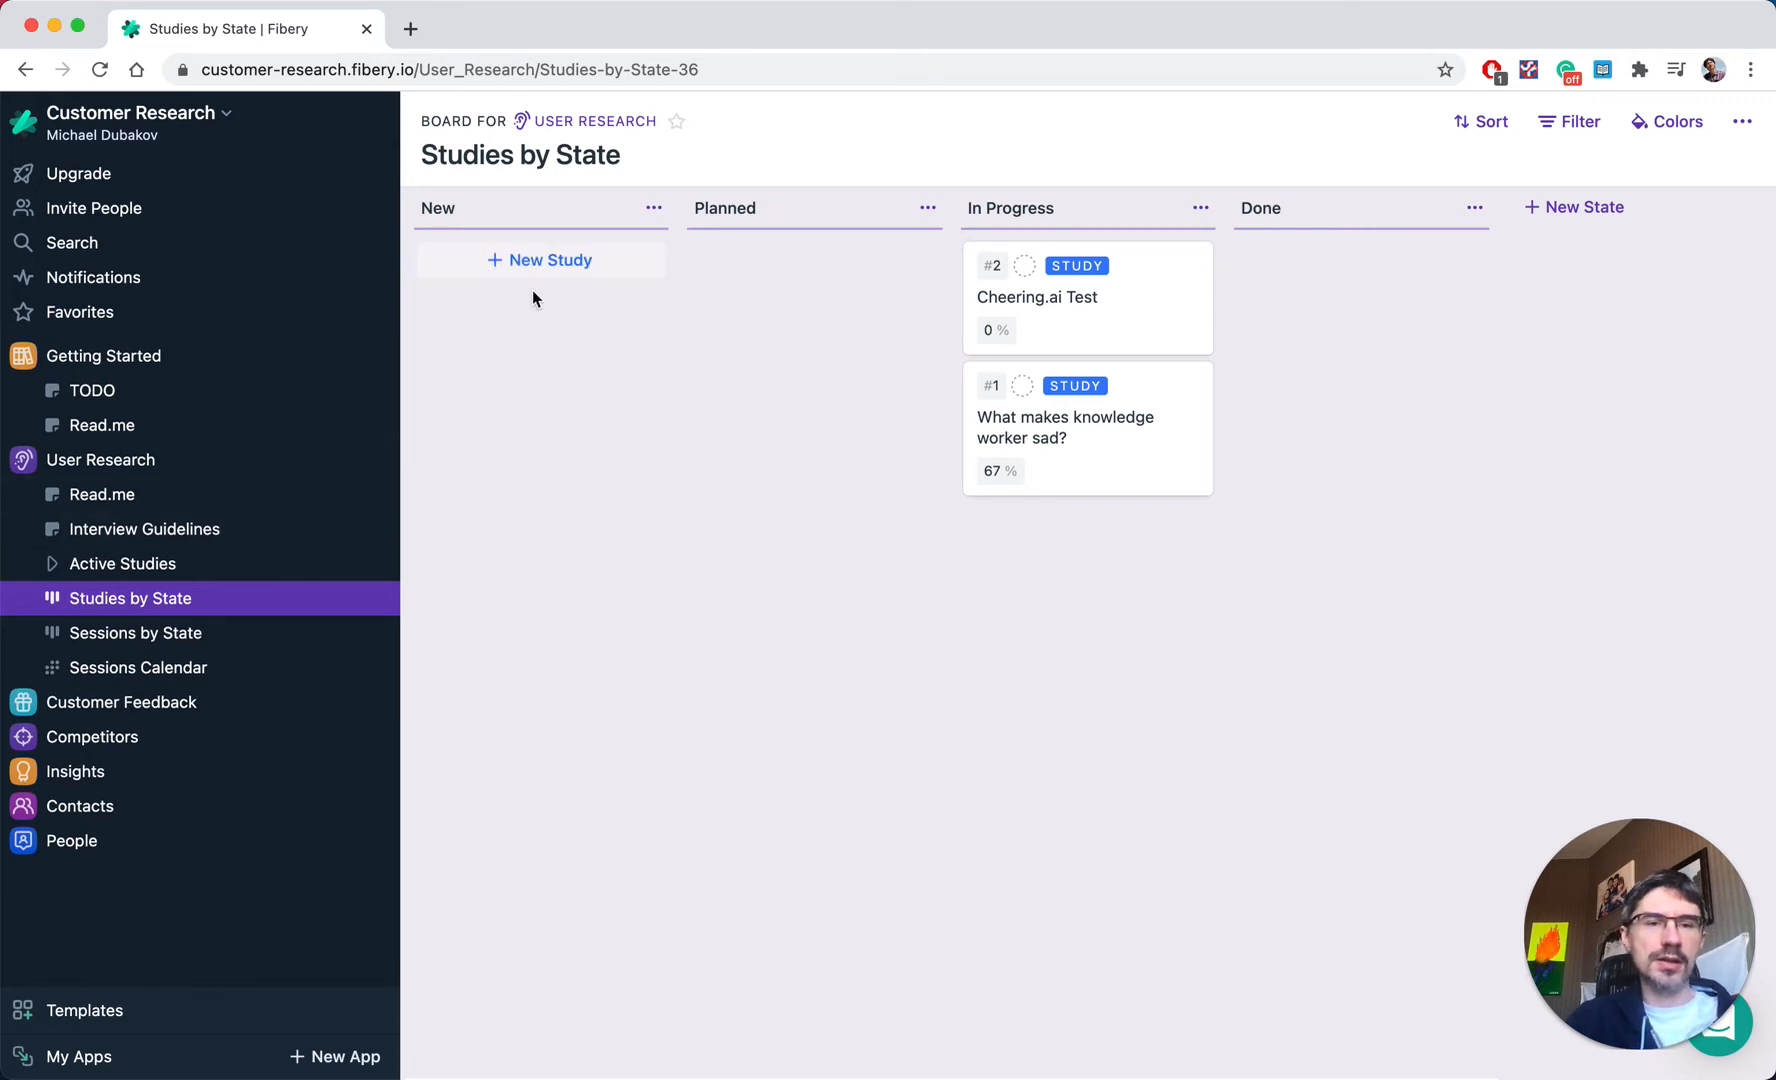
left_click(120, 669)
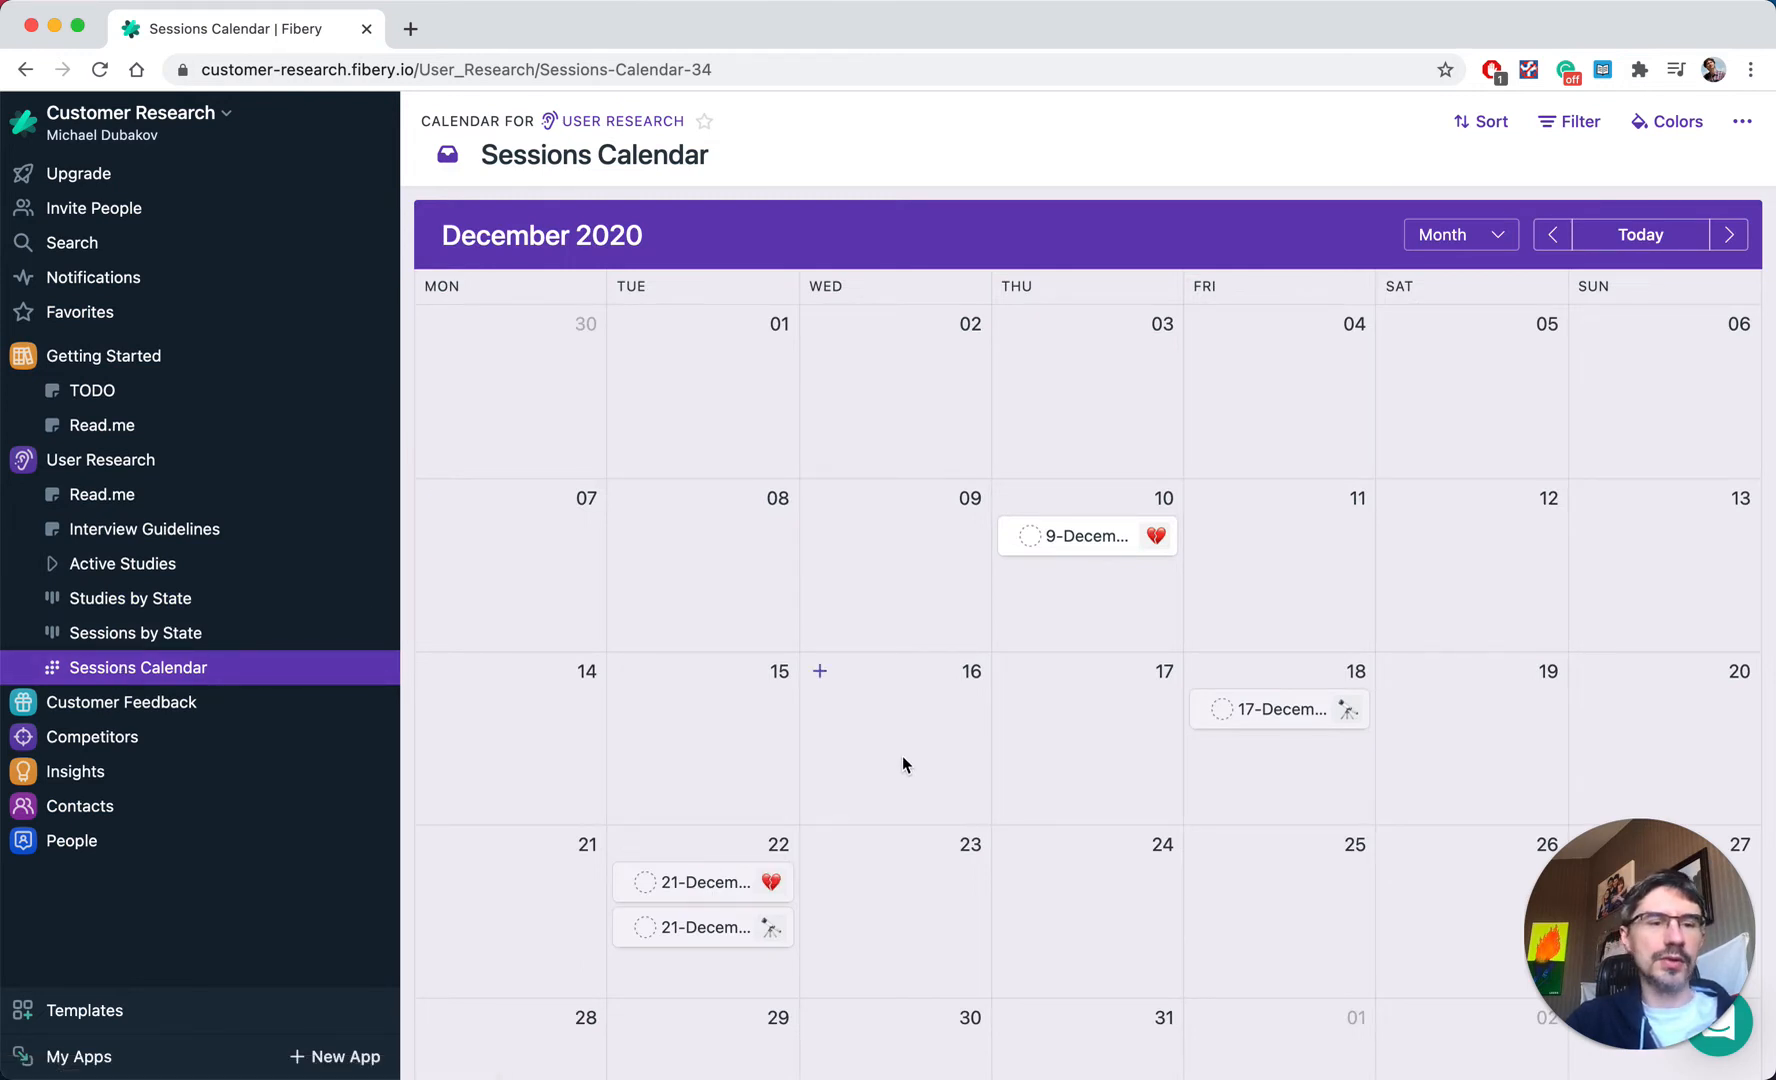
- Open the conversation "Call with Piedpiper 2 October 2020" from Recent Conversations in the Customer Feedback app
left_click(112, 462)
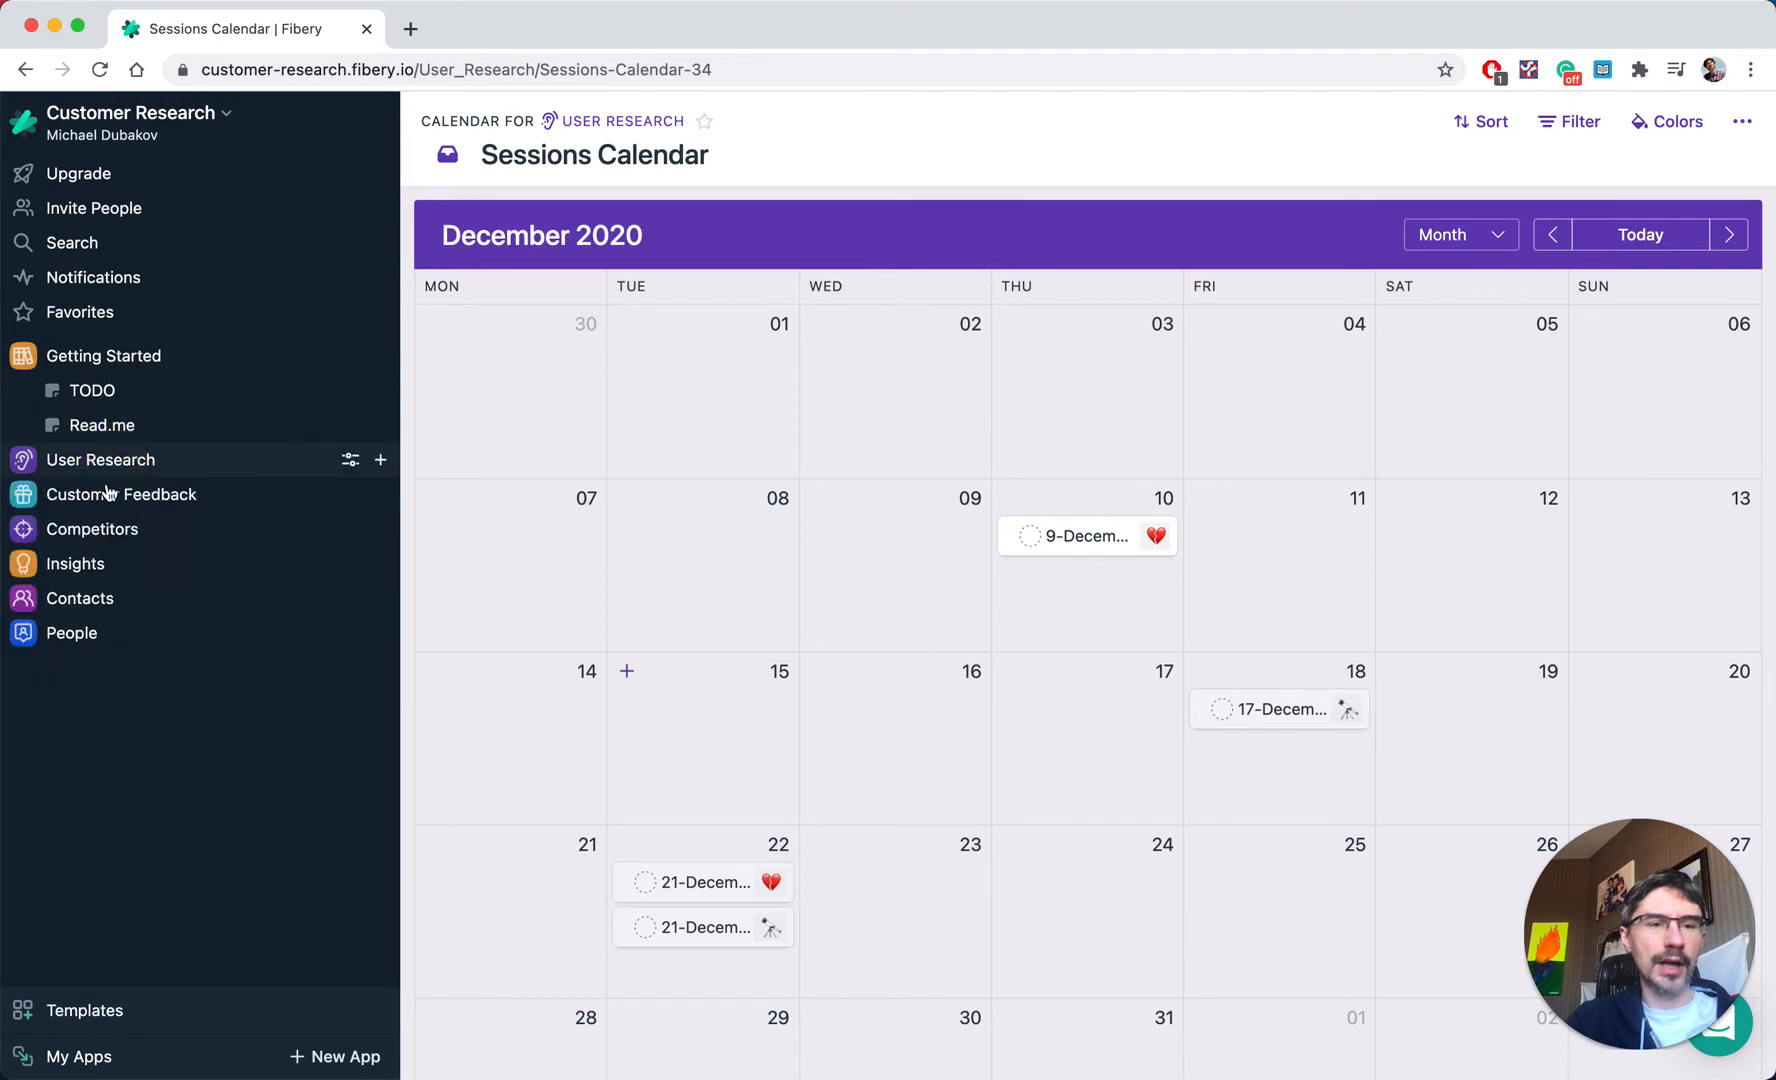
left_click(92, 498)
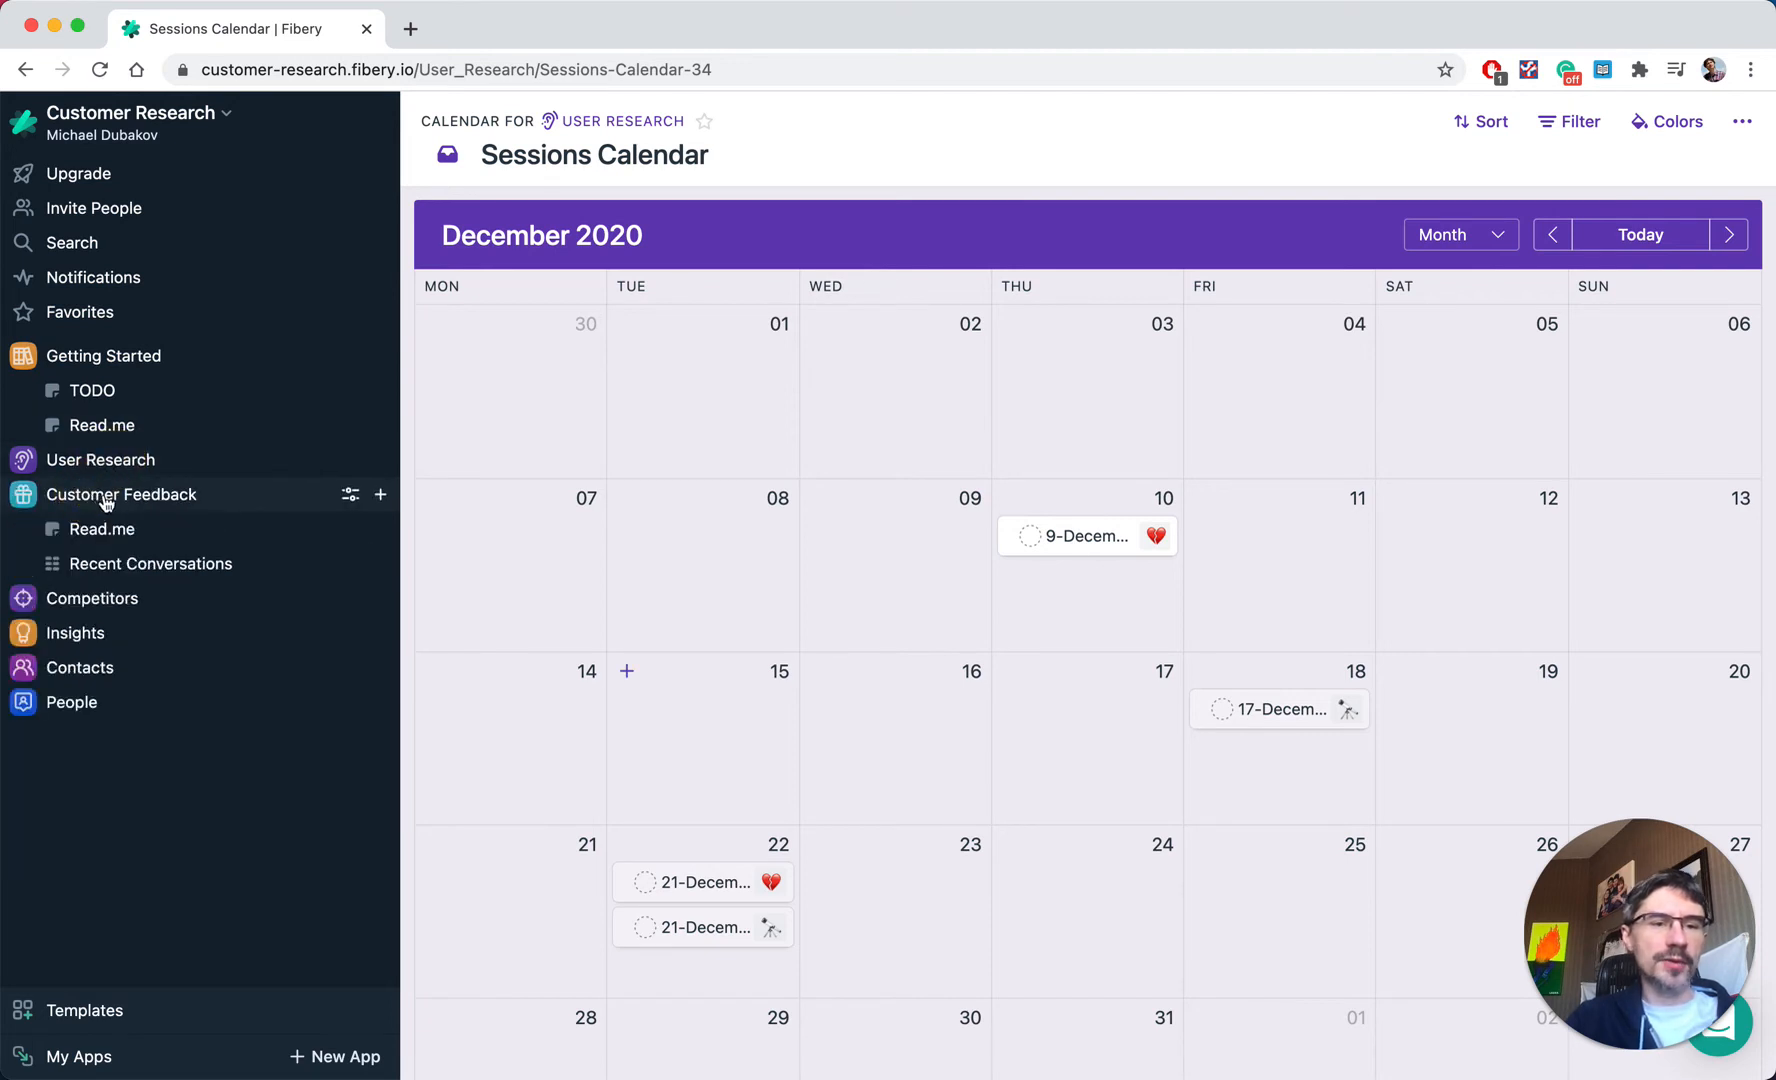
left_click(114, 570)
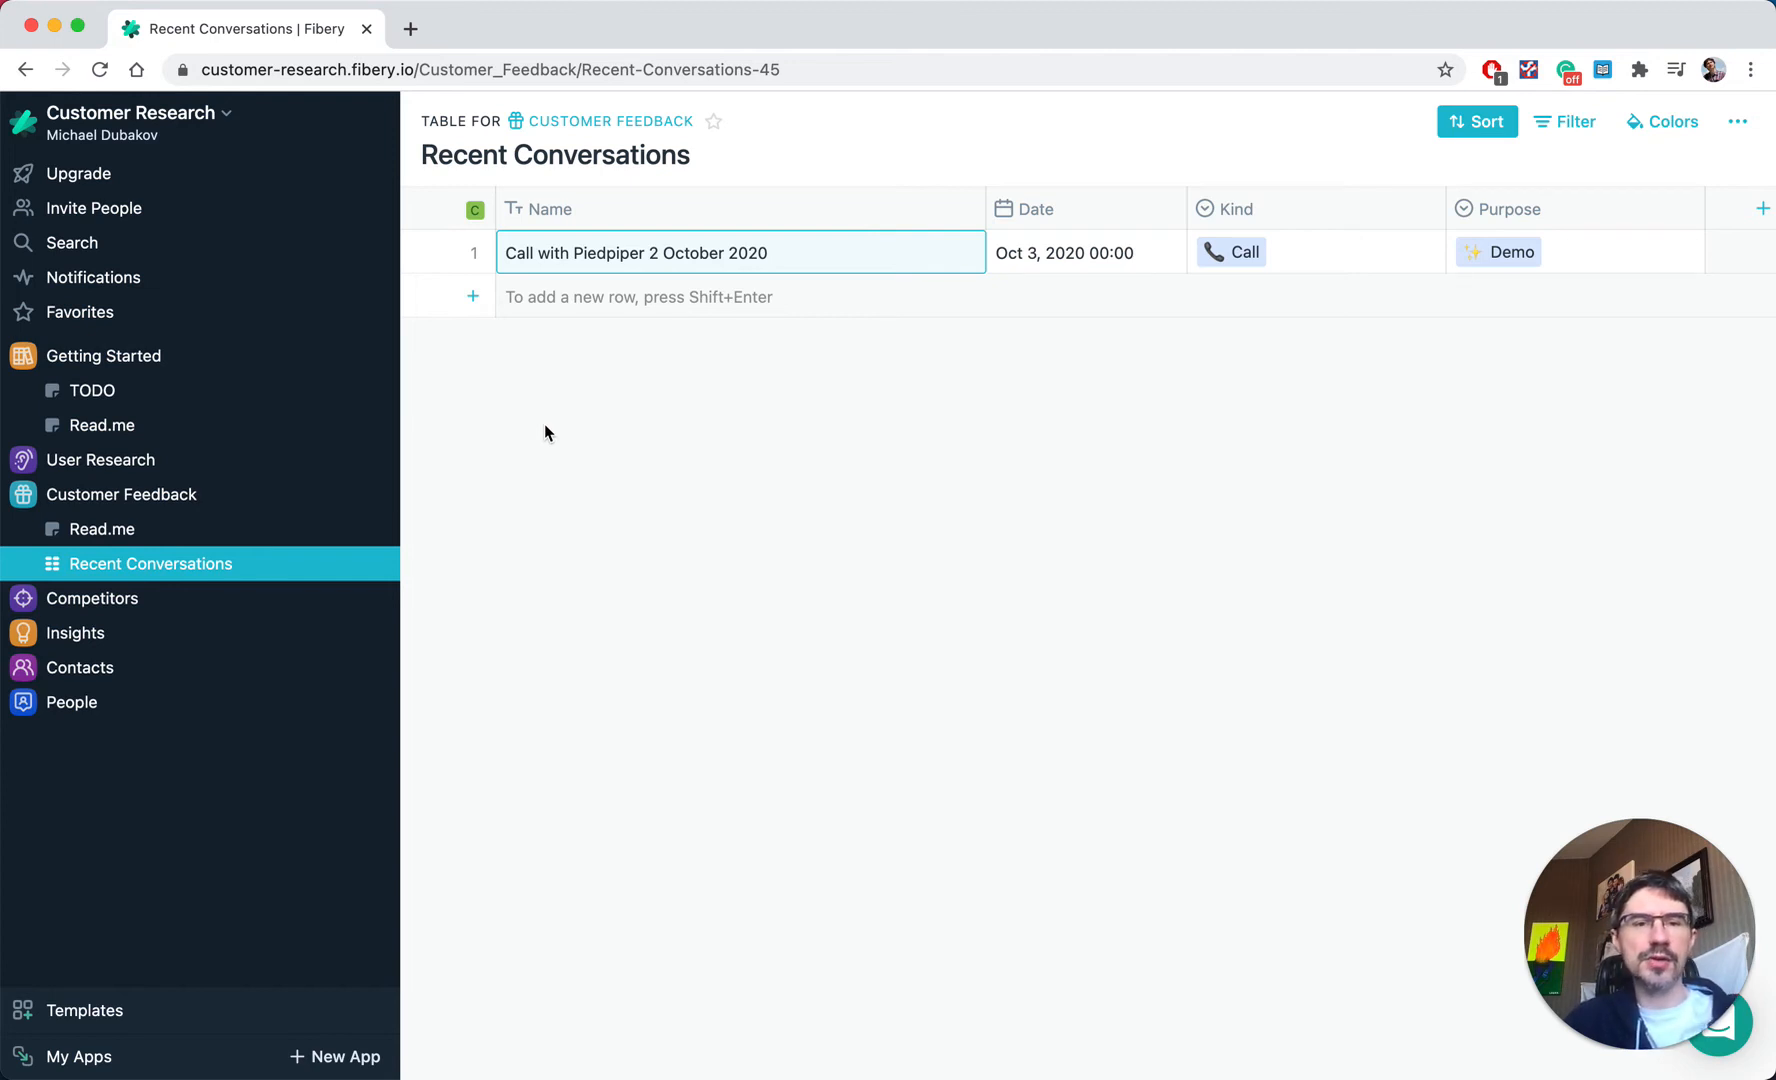
left_click(419, 255)
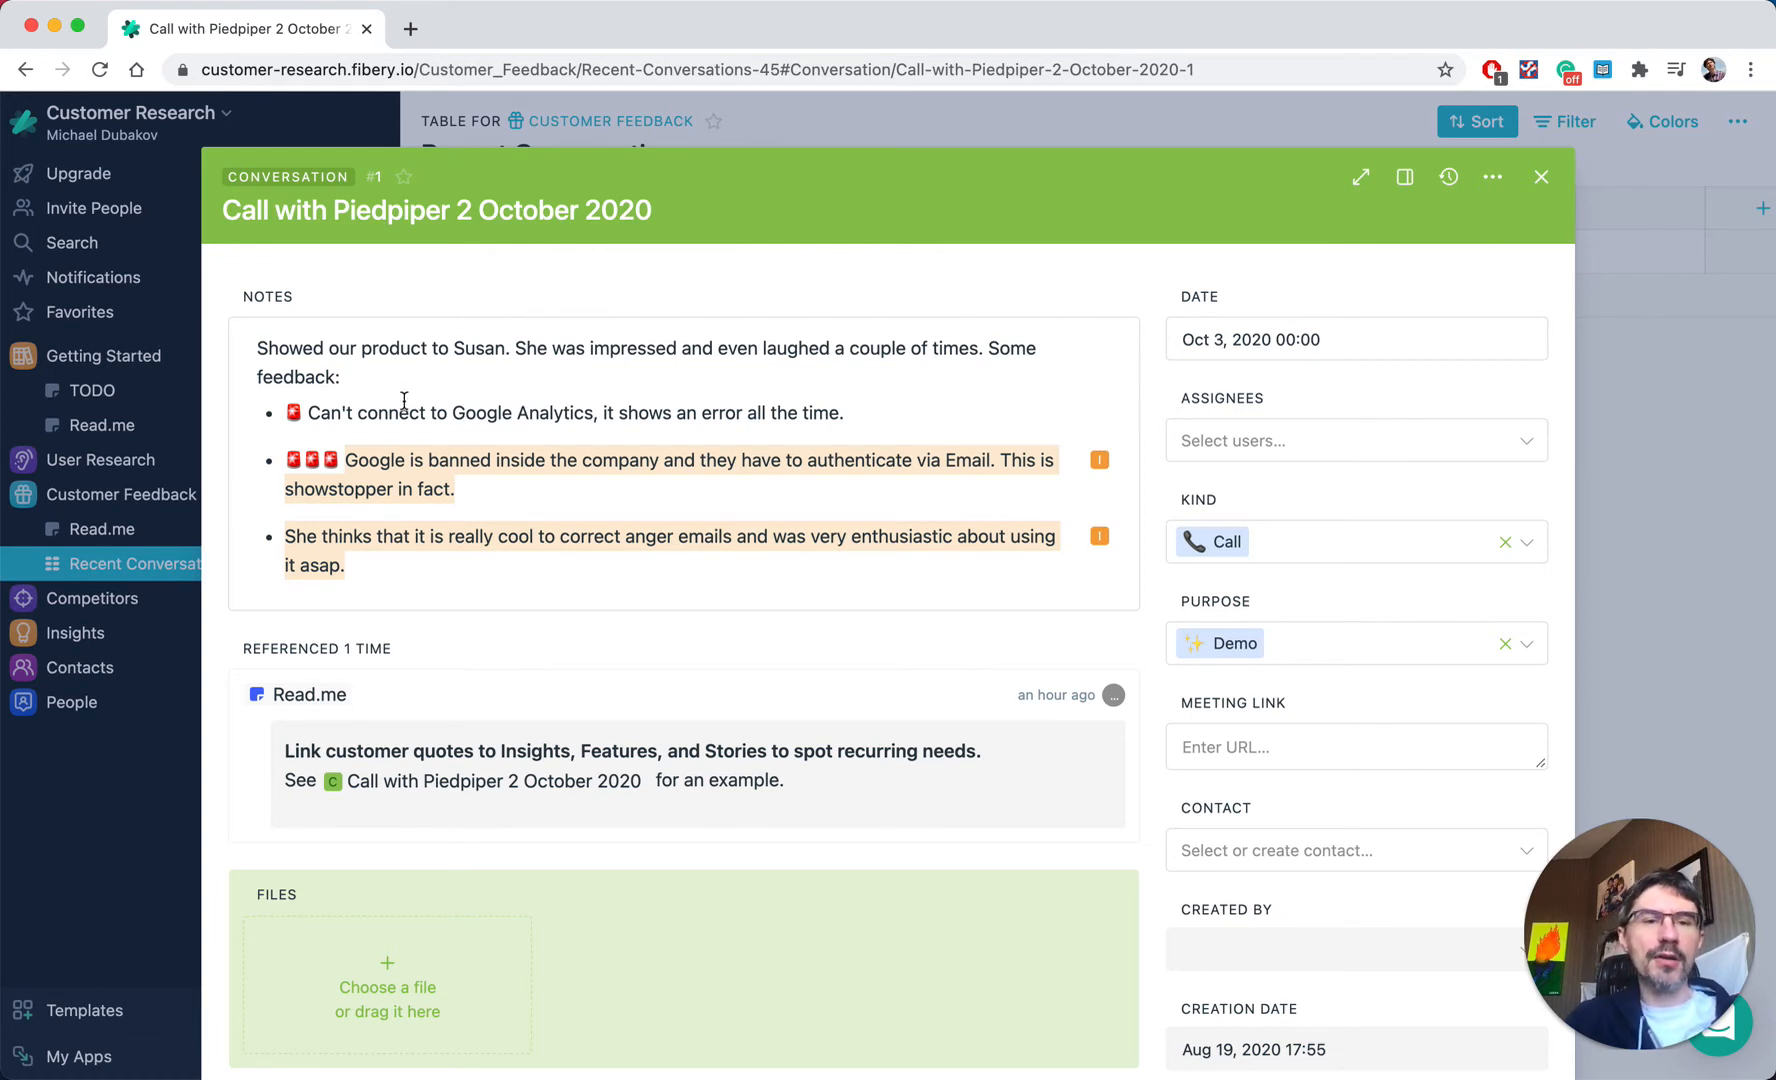
- Check the insights linked to the notes about Google being banned and about correcting anger emails, and close the conversation
left_click(592, 460)
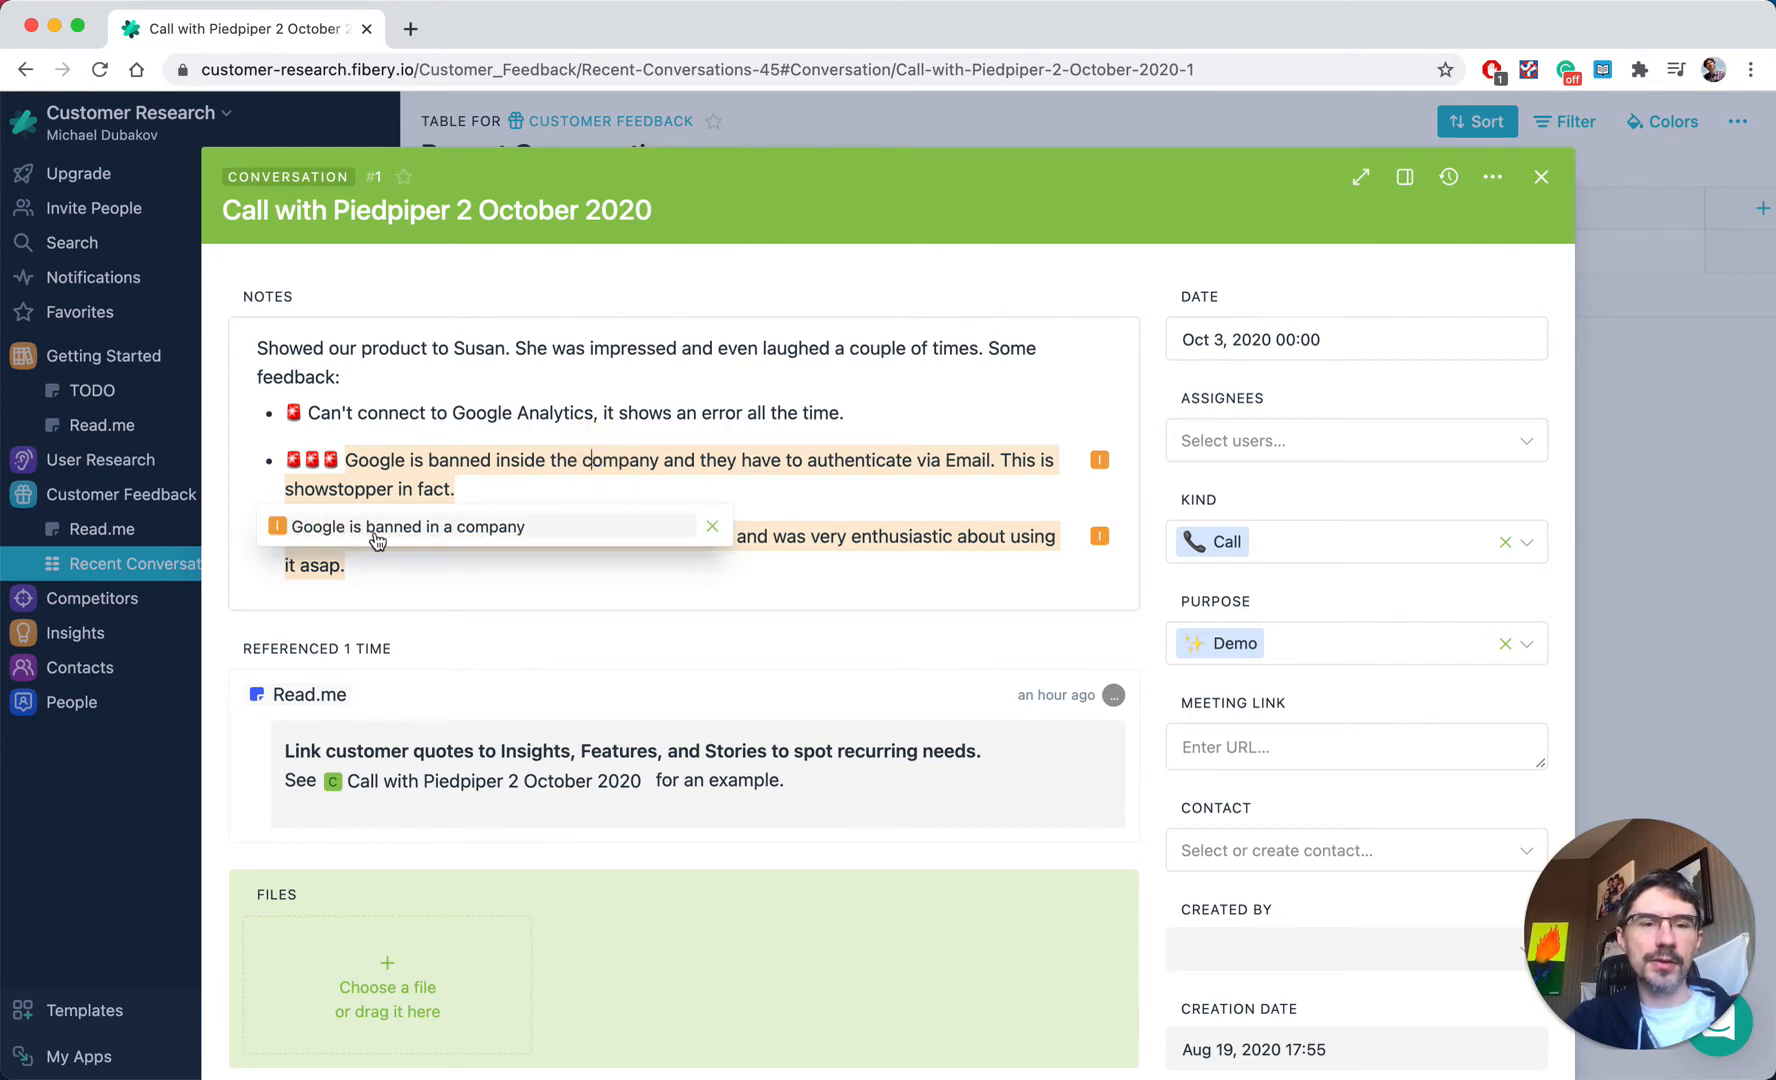
left_click(577, 418)
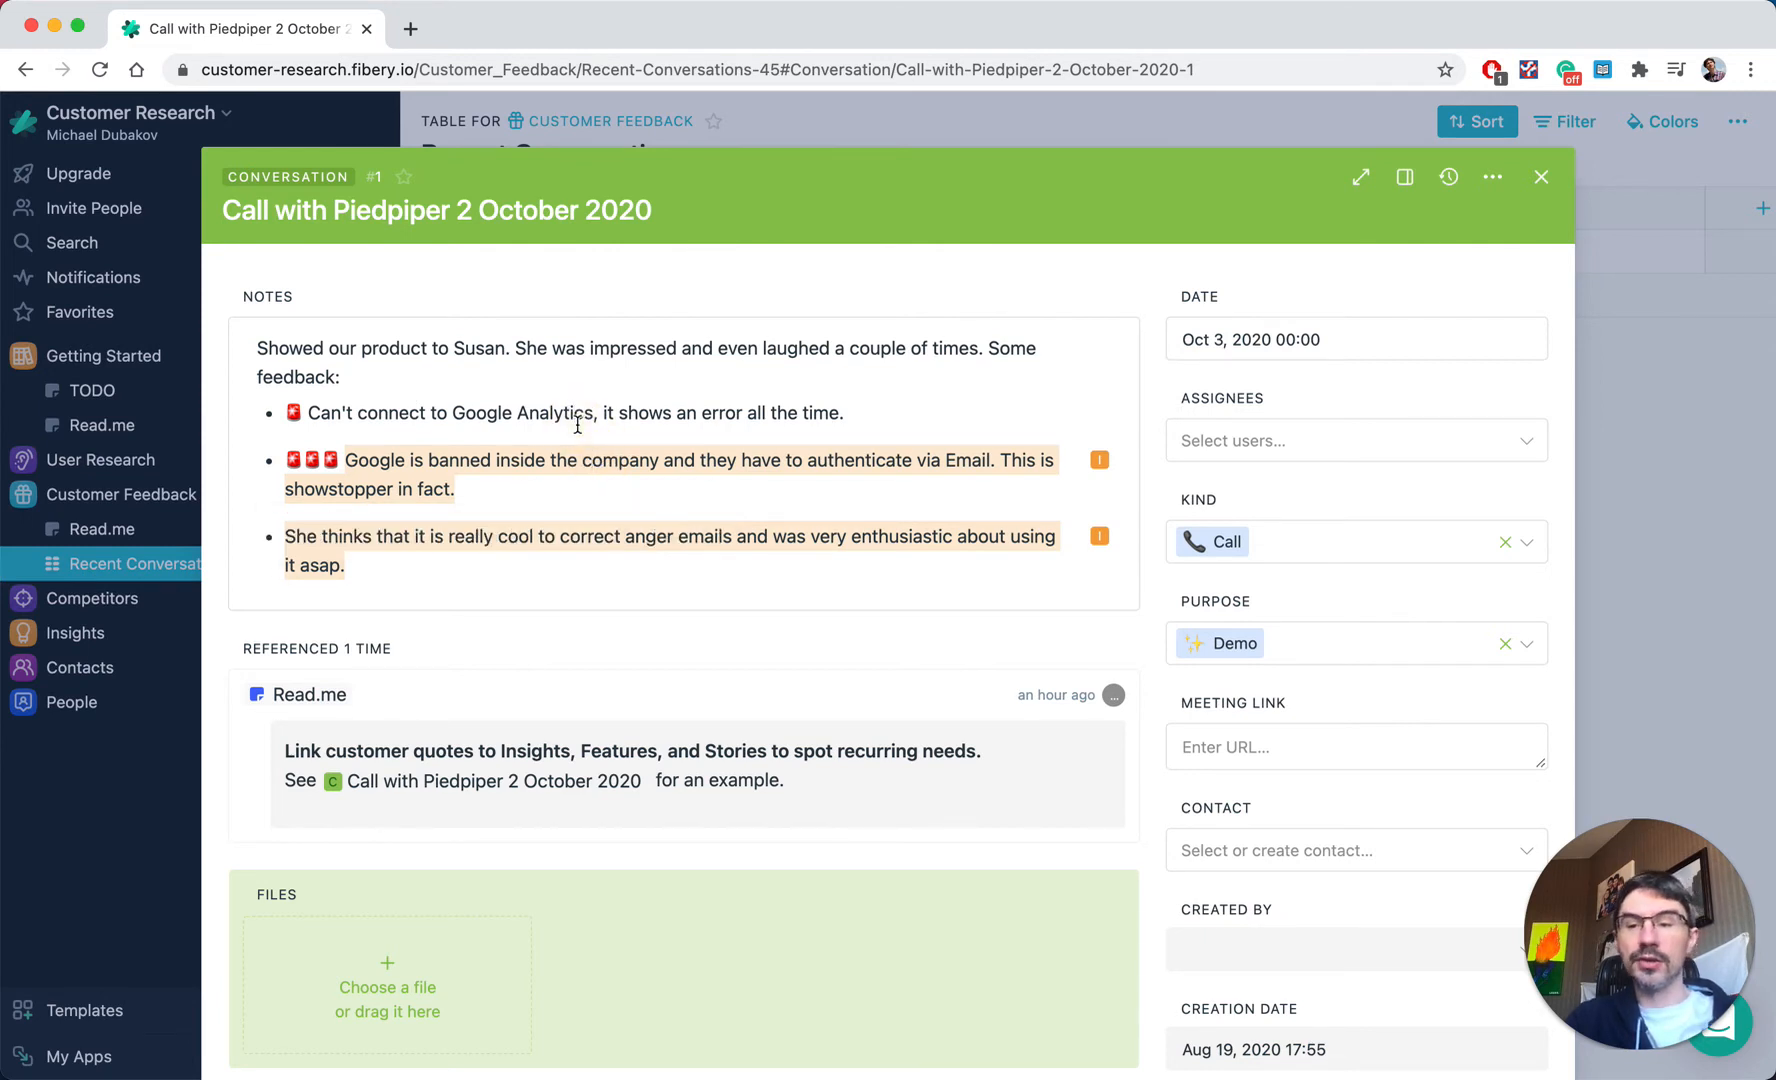
left_click(459, 463)
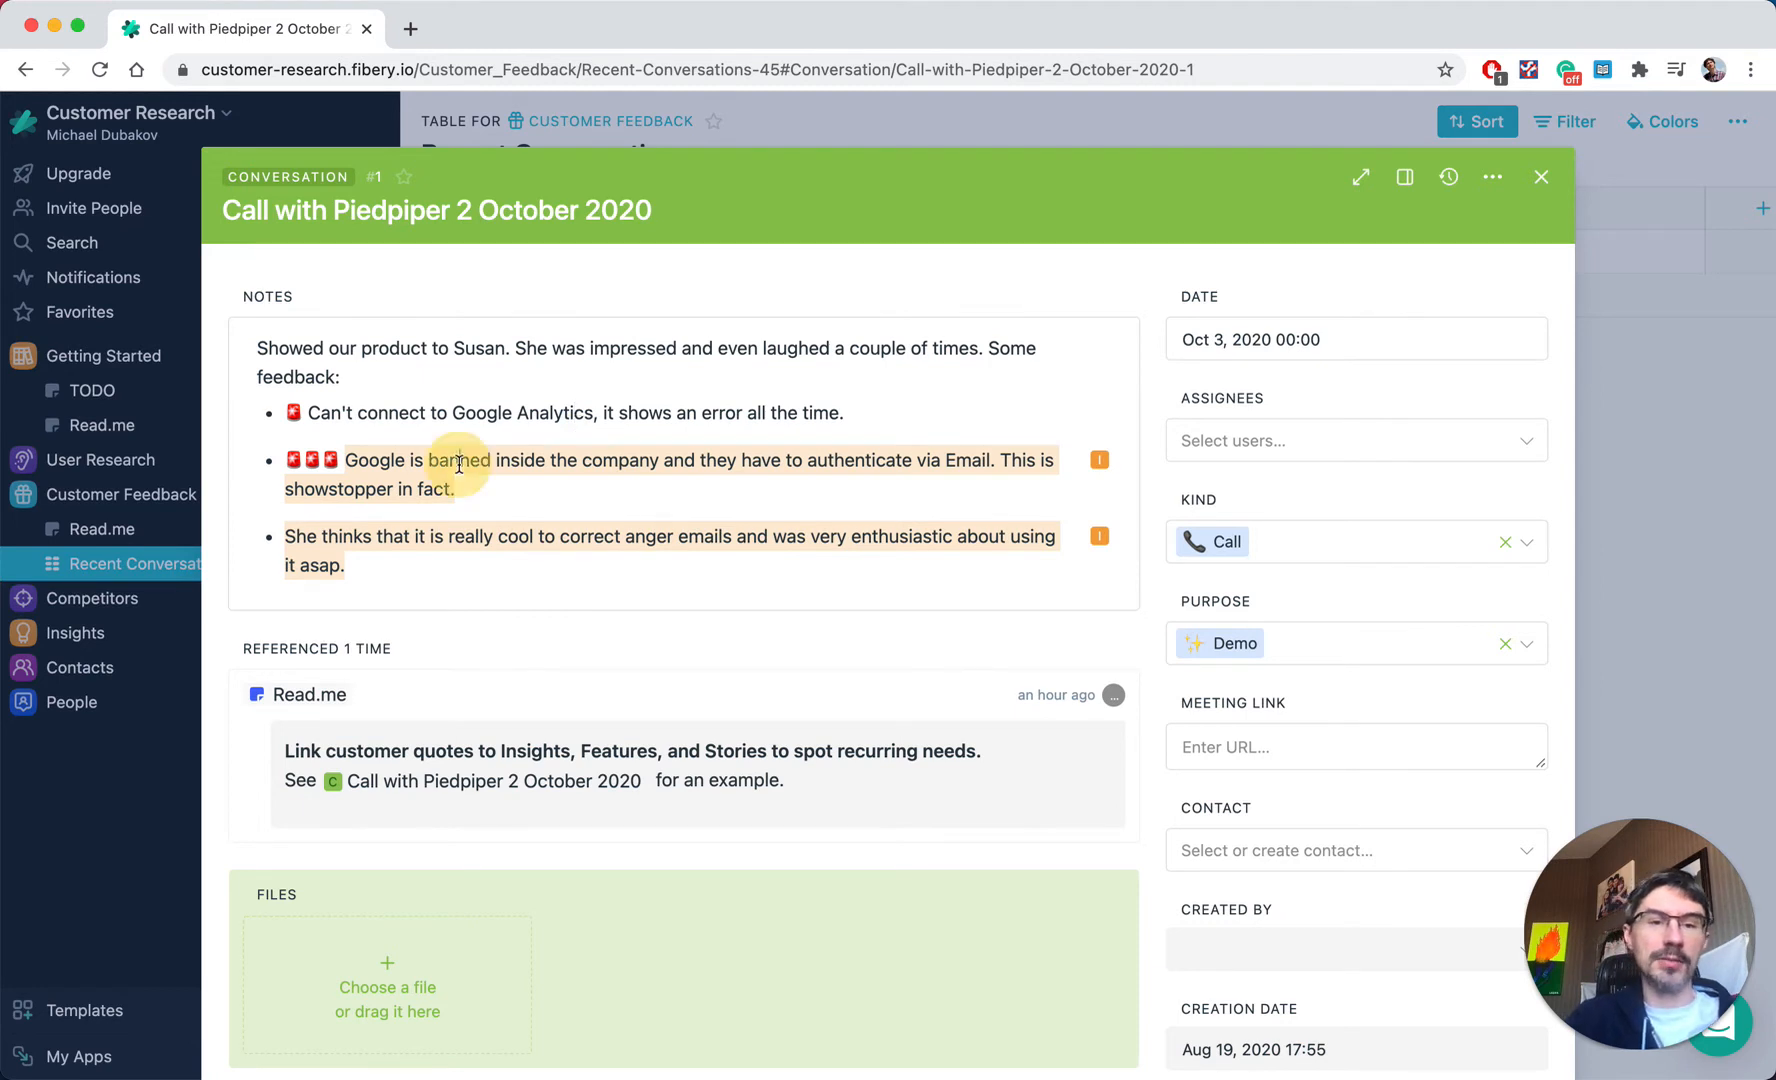
left_click(438, 525)
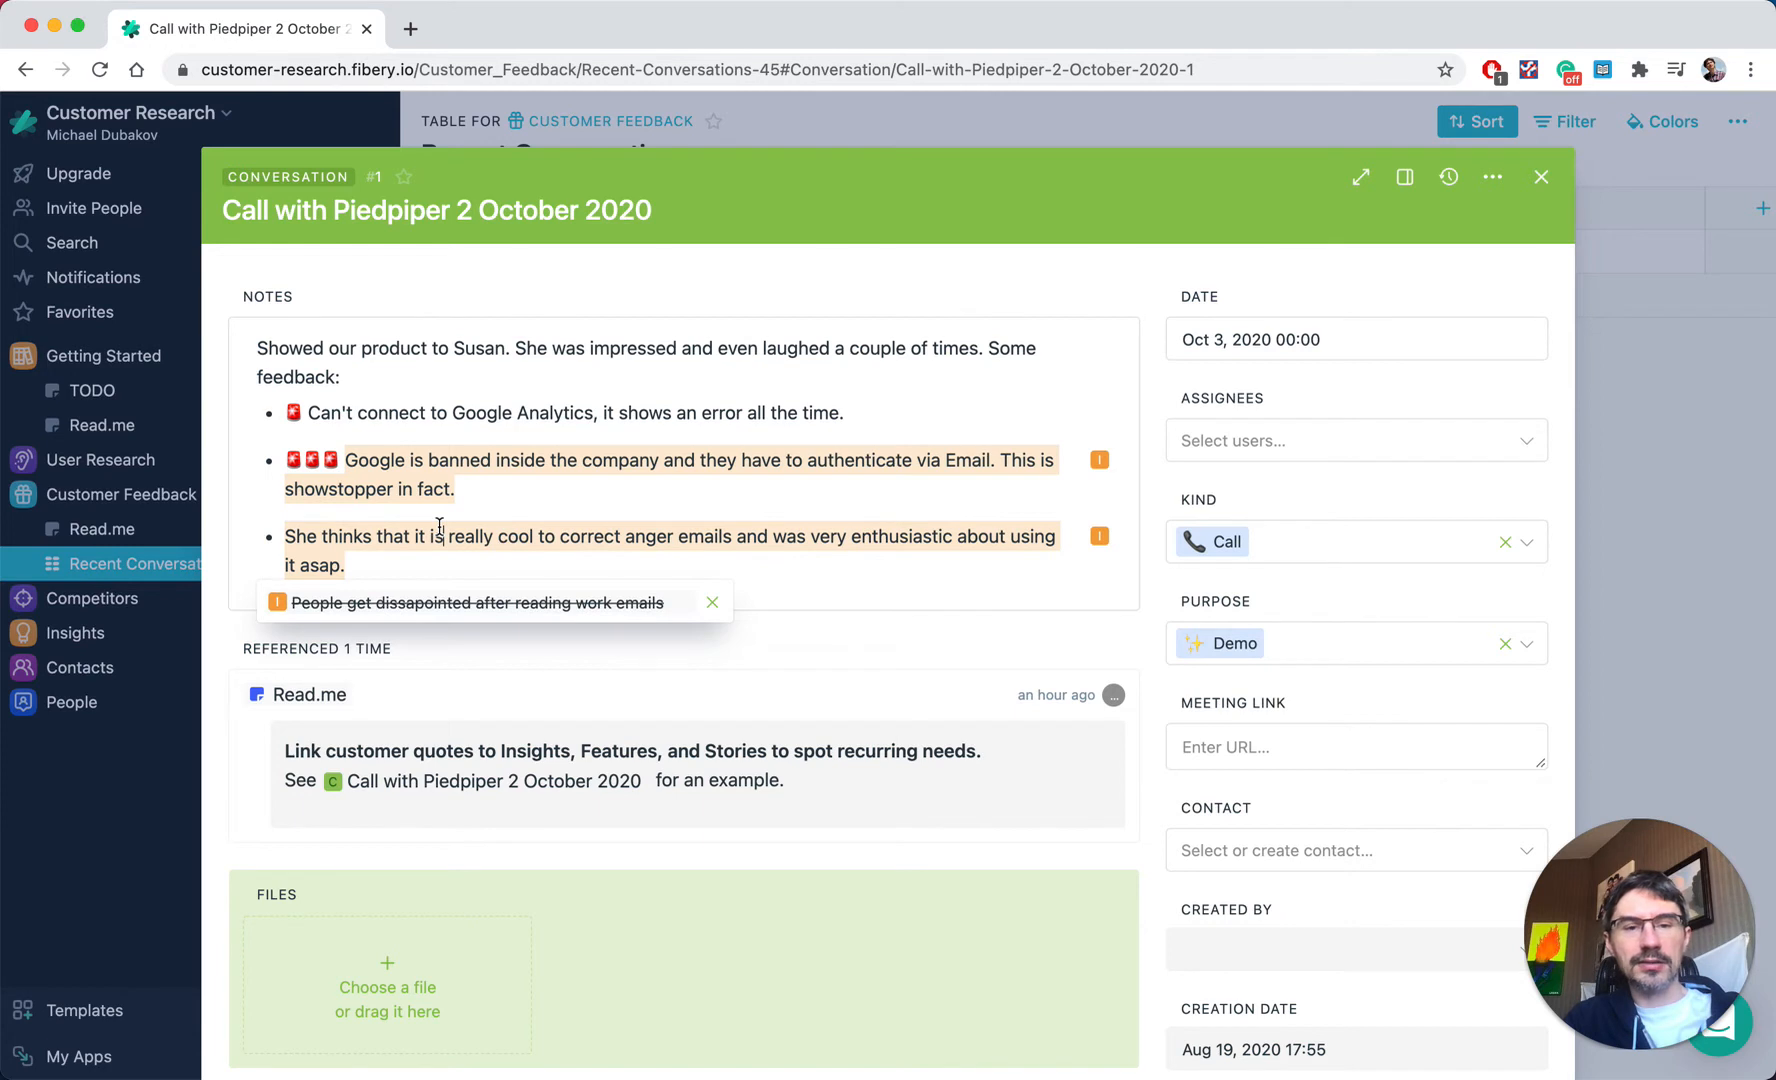
left_click(532, 410)
scroll(593, 419, "down", 1)
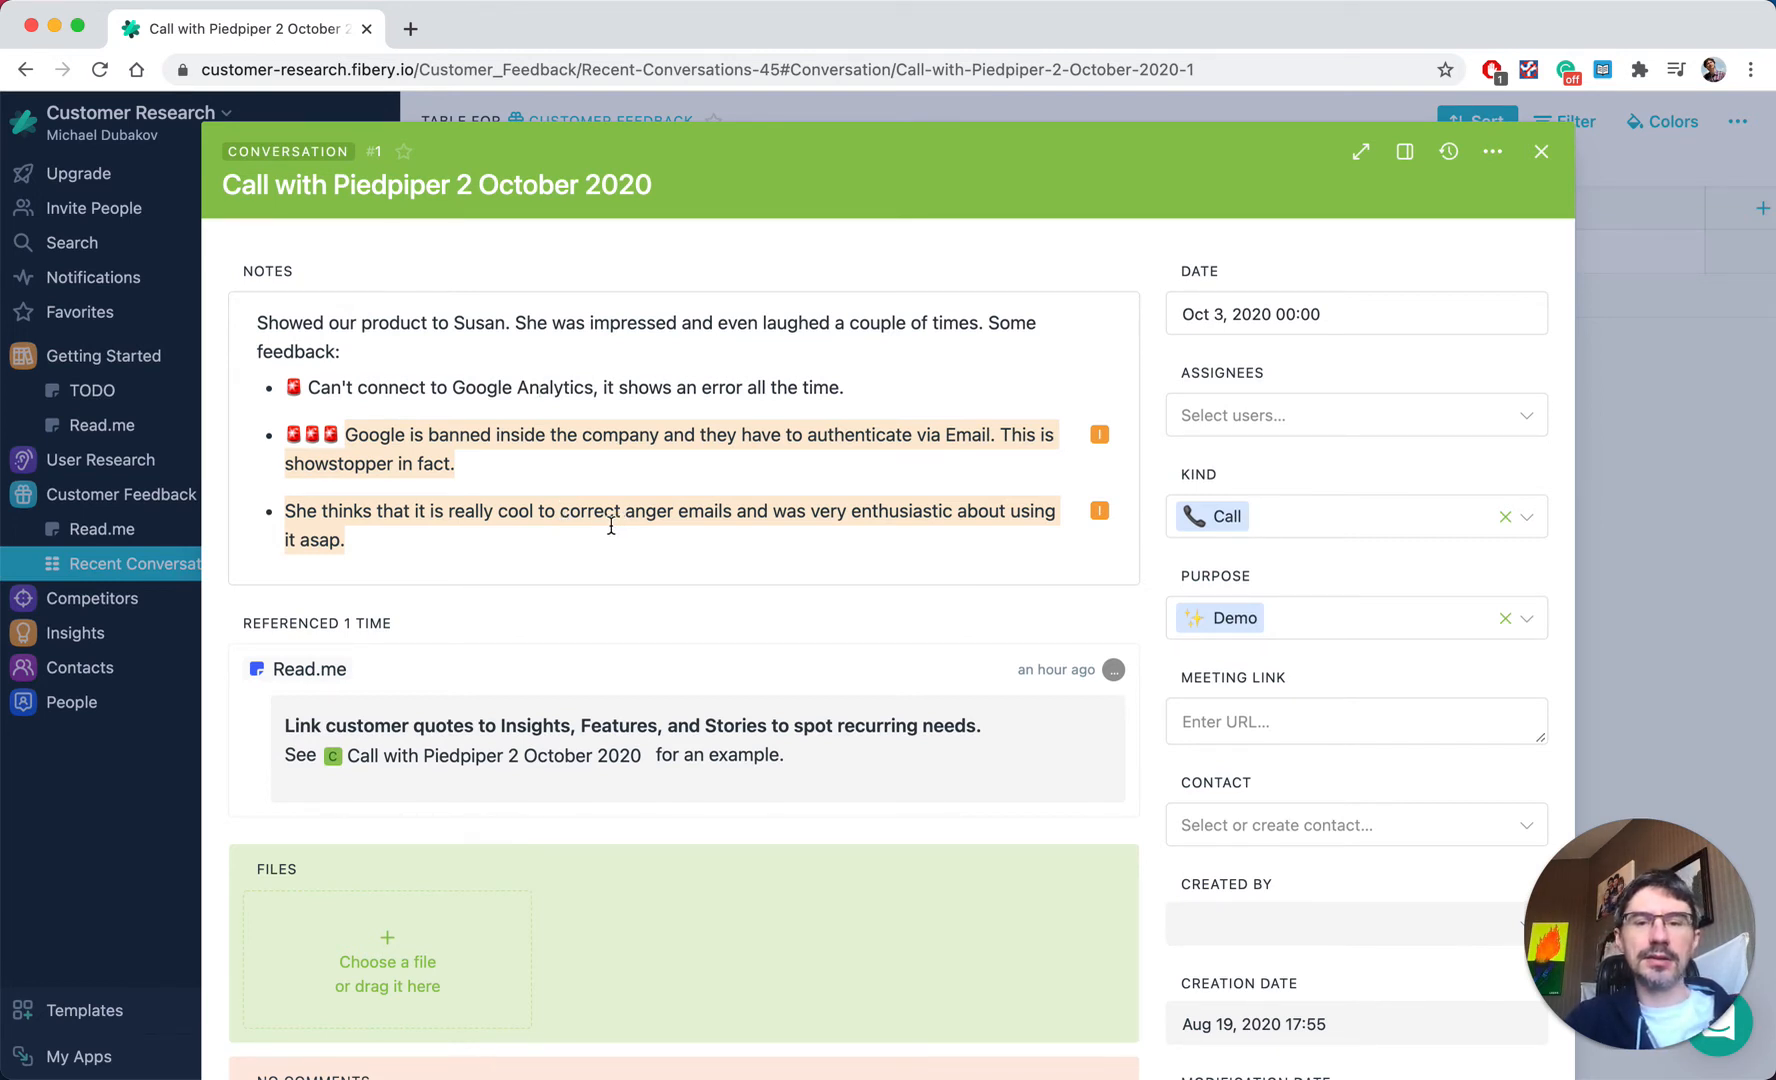
left_click(749, 107)
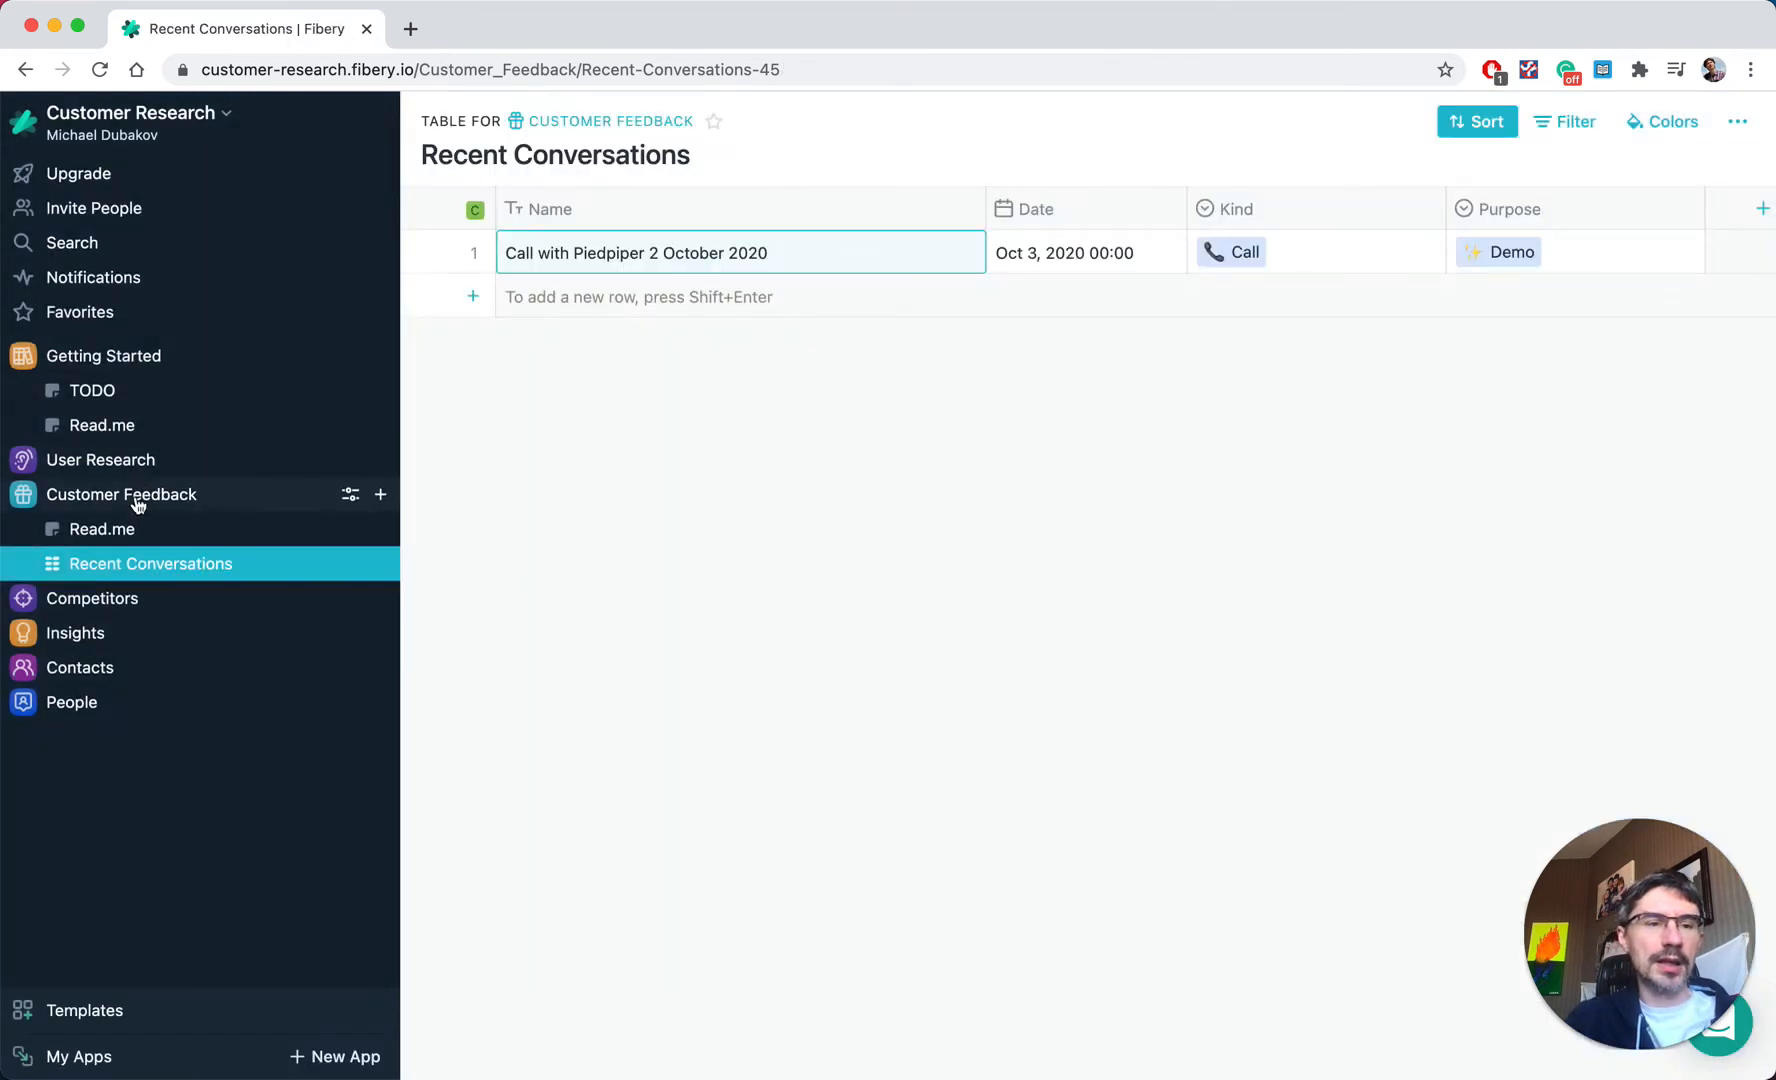
- Open "People get dissapointed after reading work emails" from the Insights table and review its references and linked ideas
left_click(87, 637)
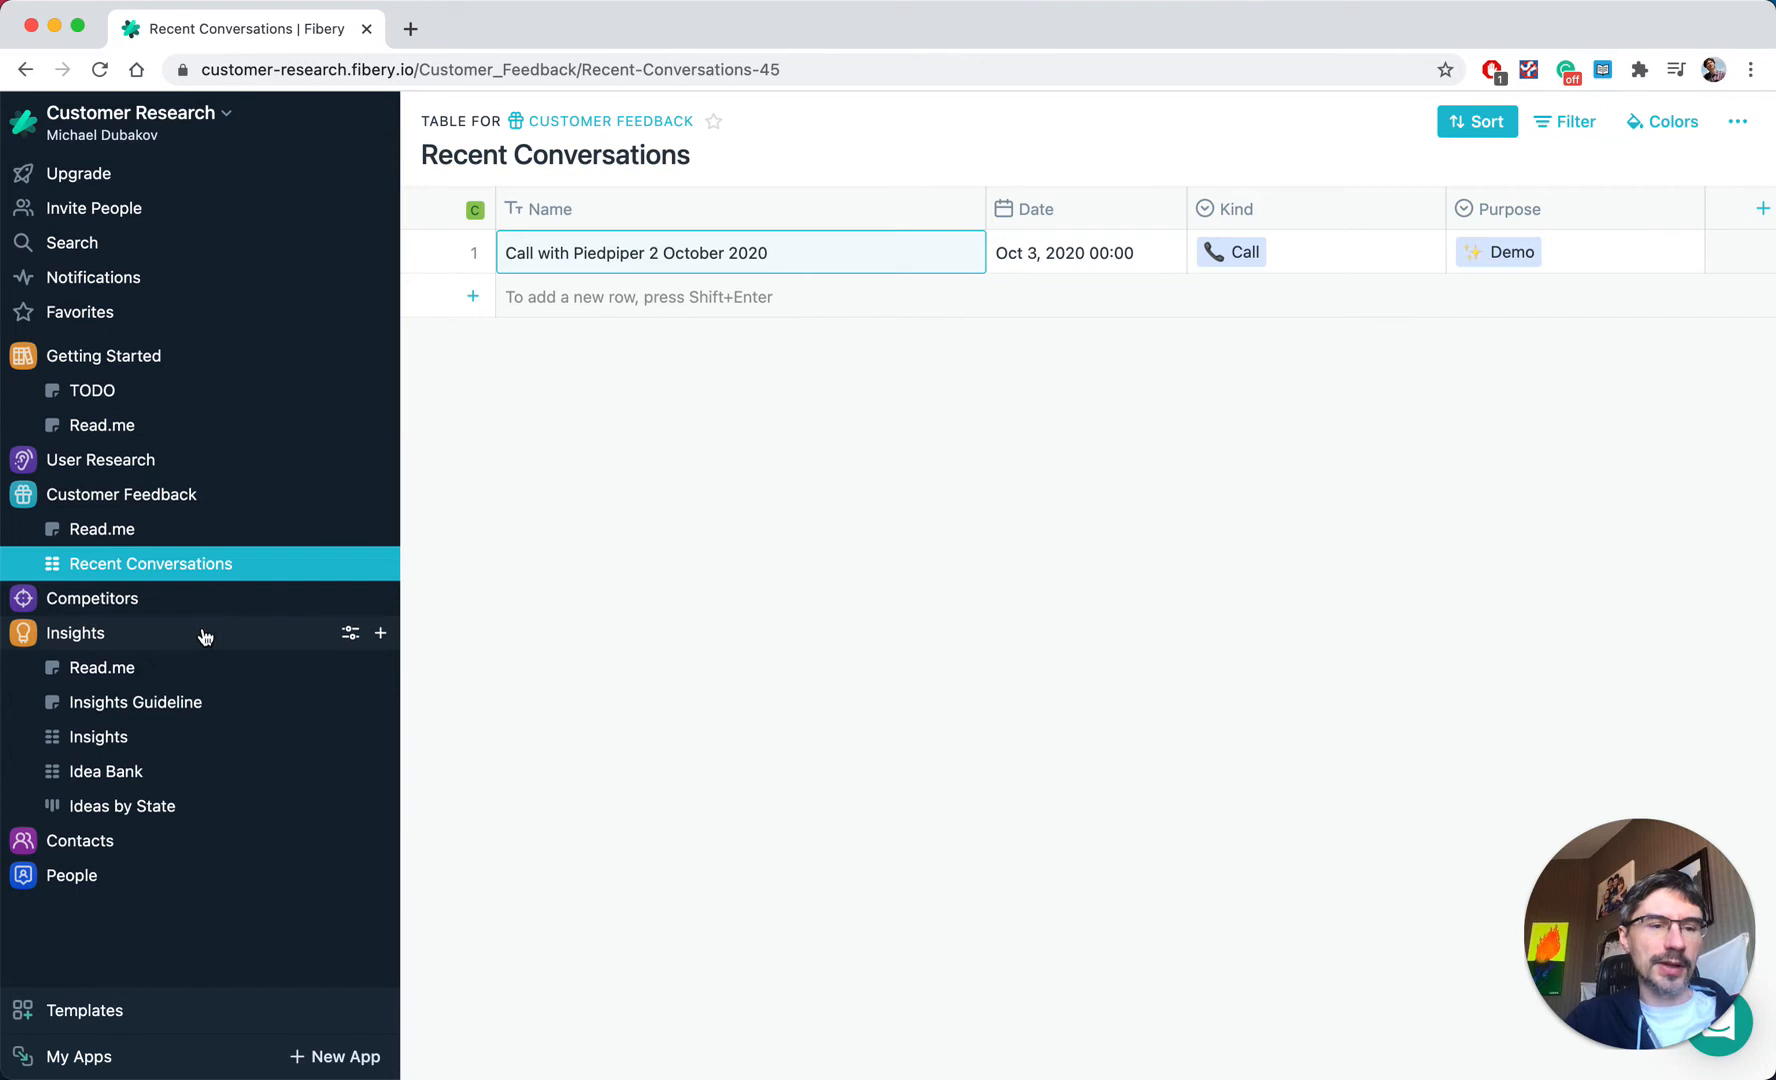
left_click(98, 737)
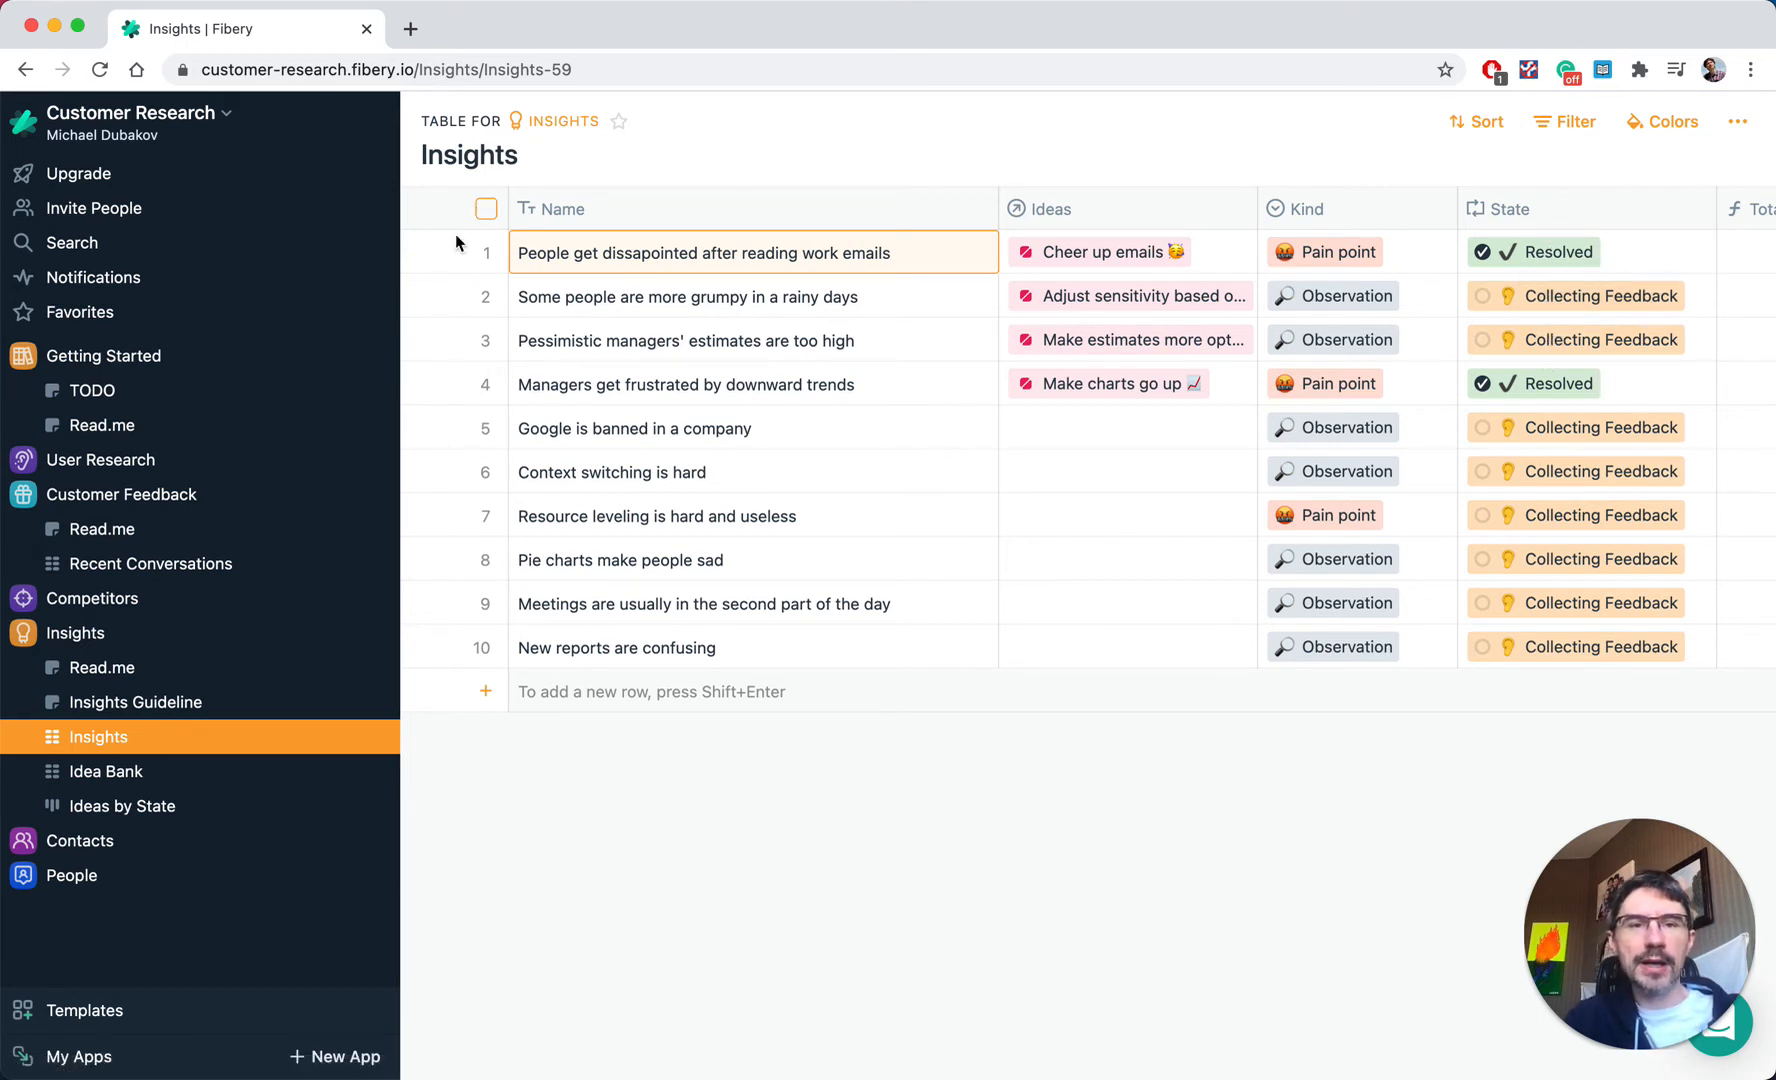
left_click(415, 257)
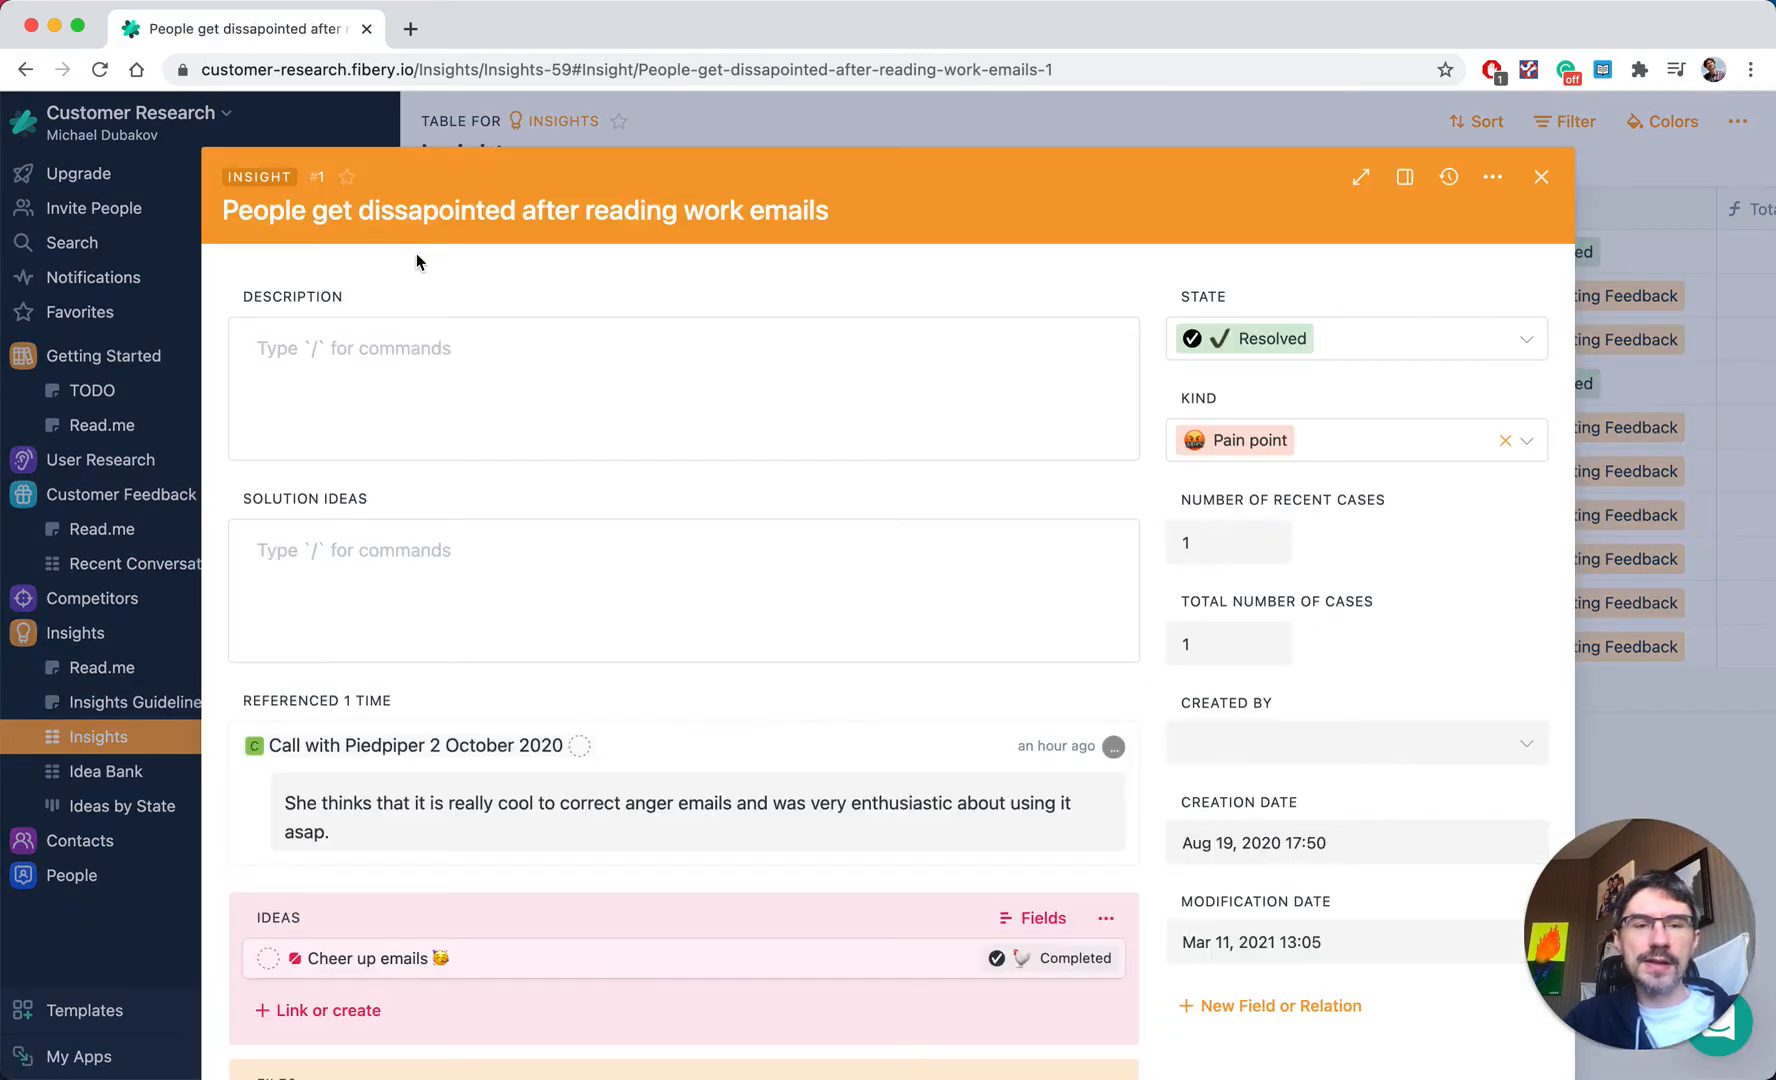
scroll(463, 559, "down", 1)
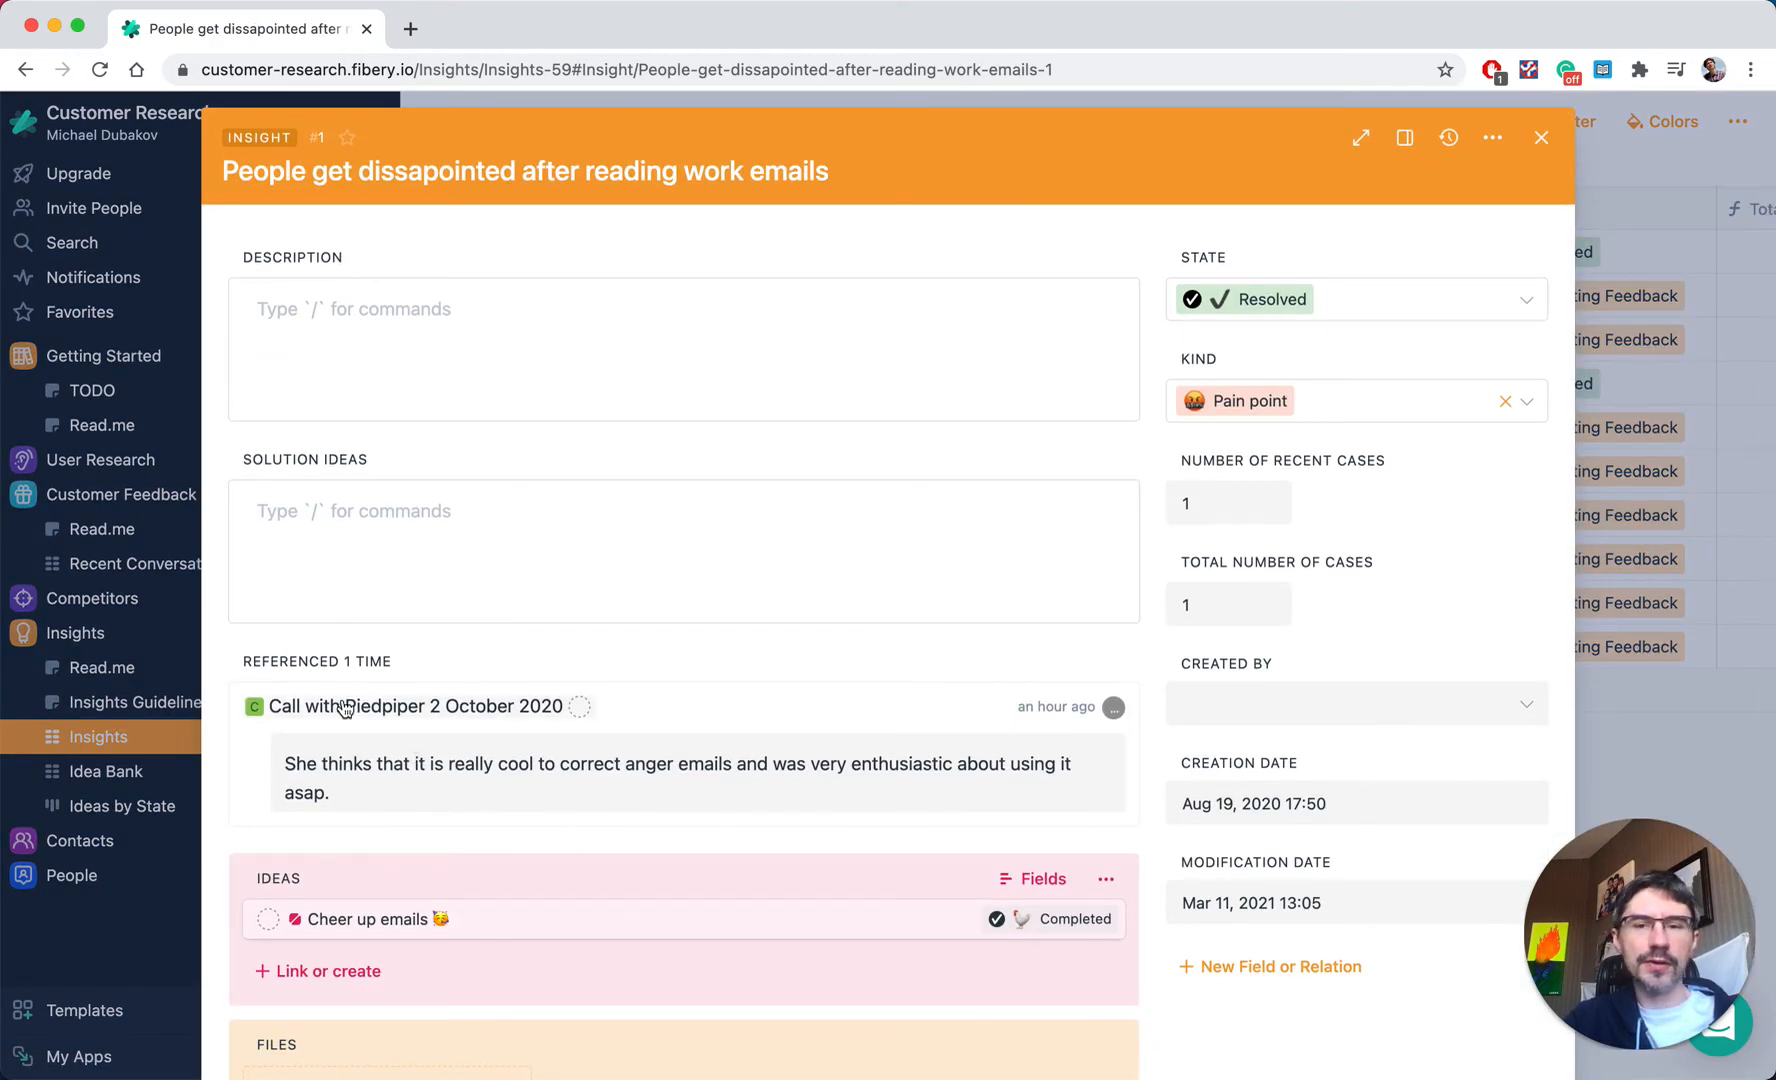
scroll(350, 710, "down", 5)
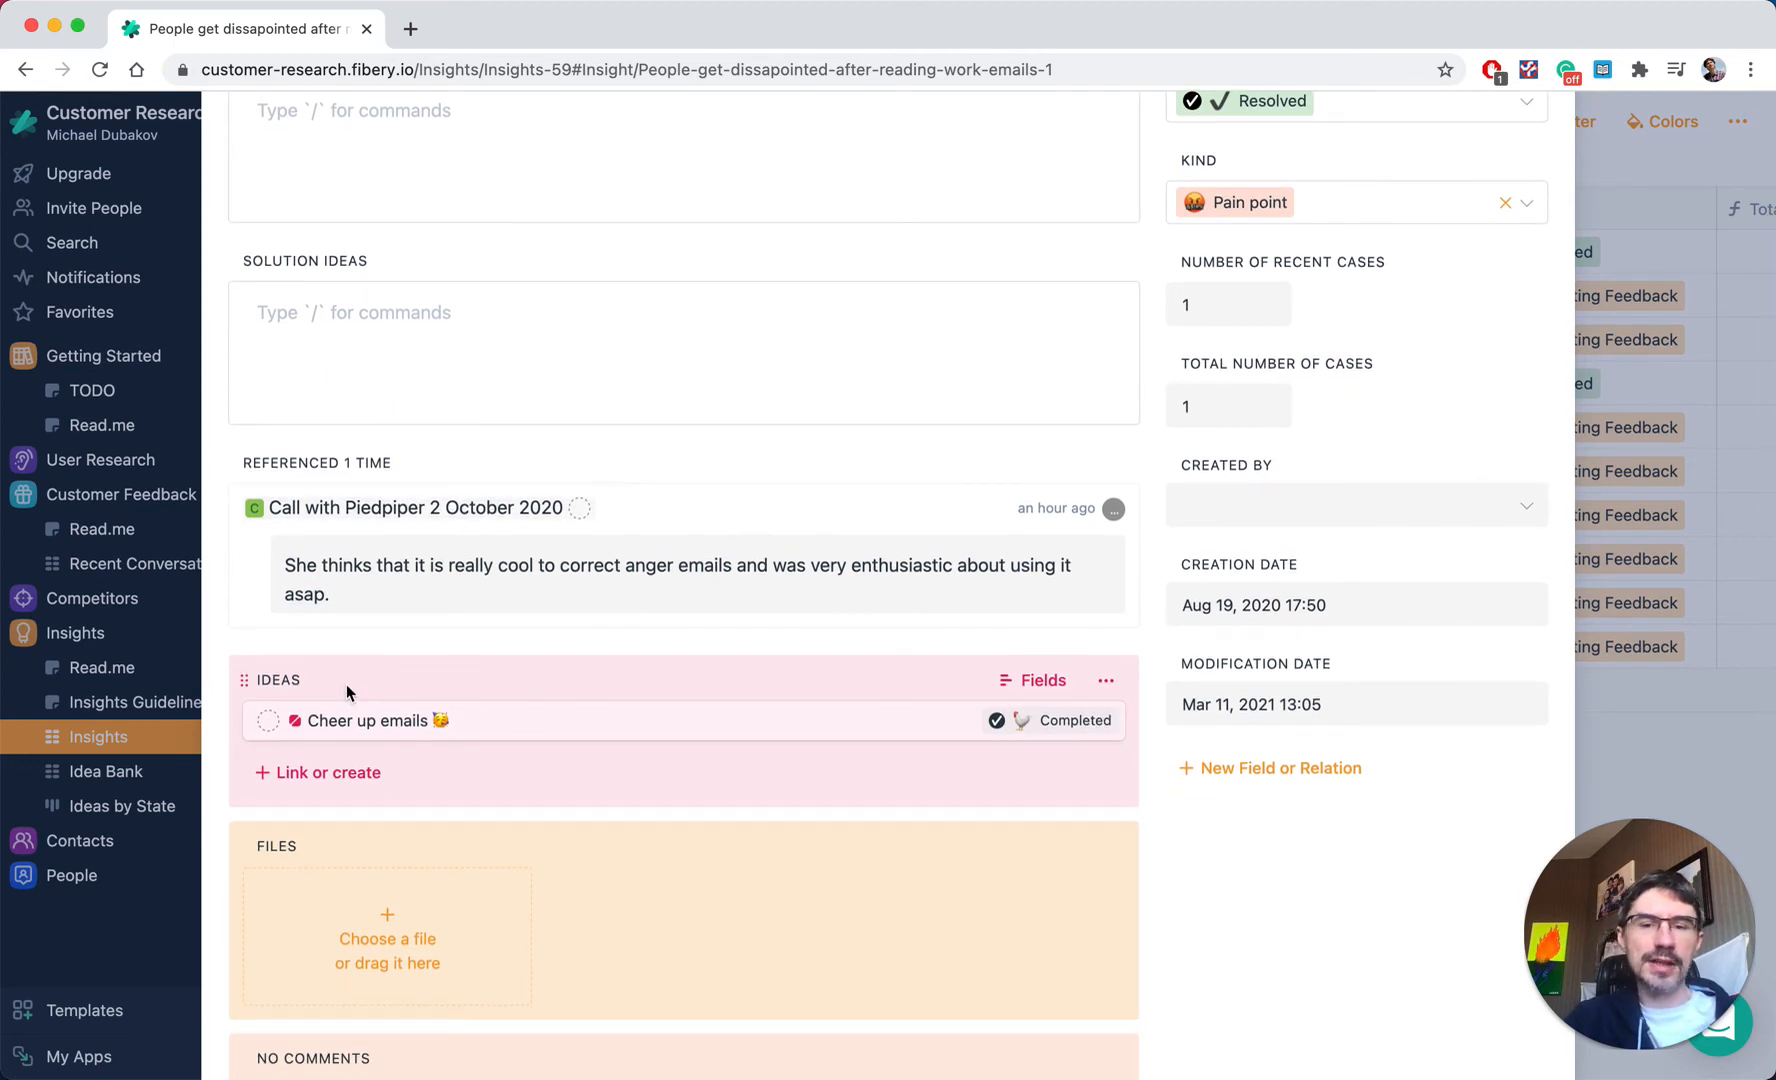
scroll(400, 685, "down", 1)
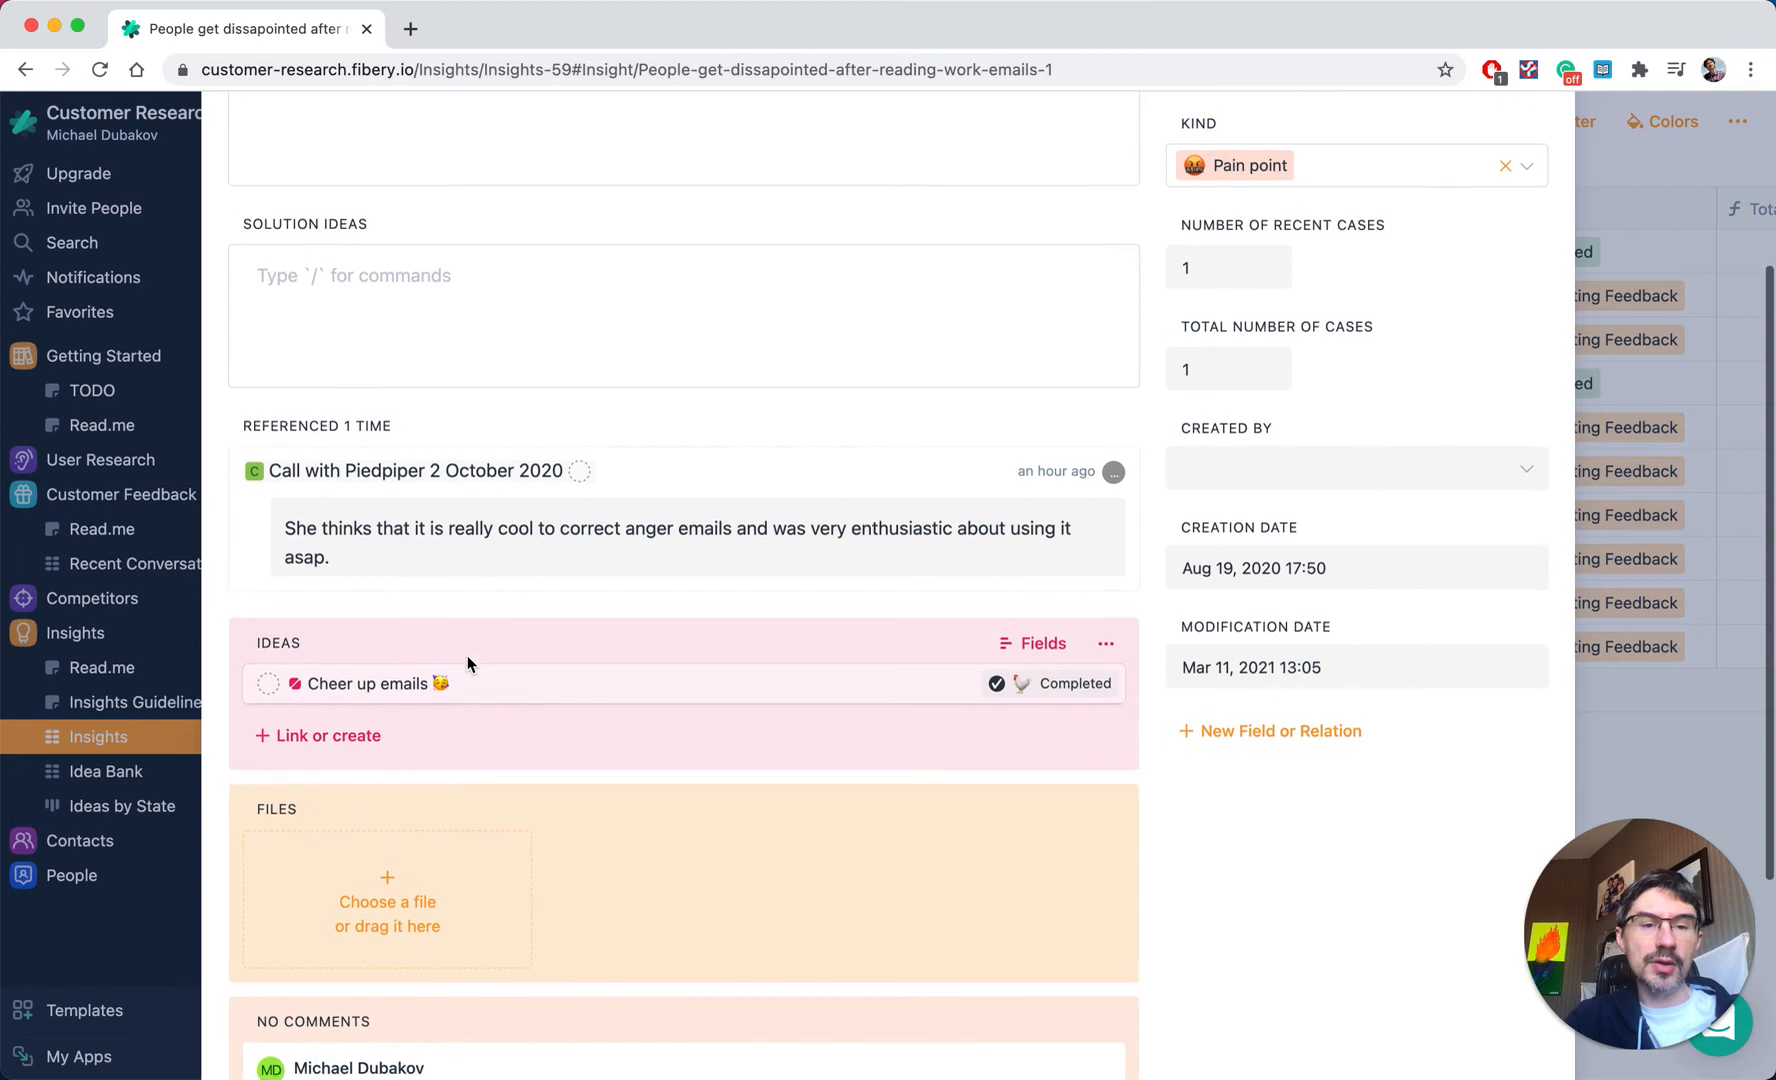
- Create a whiteboard named "Mind map" in the linked idea "Cheer up emails", and view its canvas before returning to the idea
left_click(355, 690)
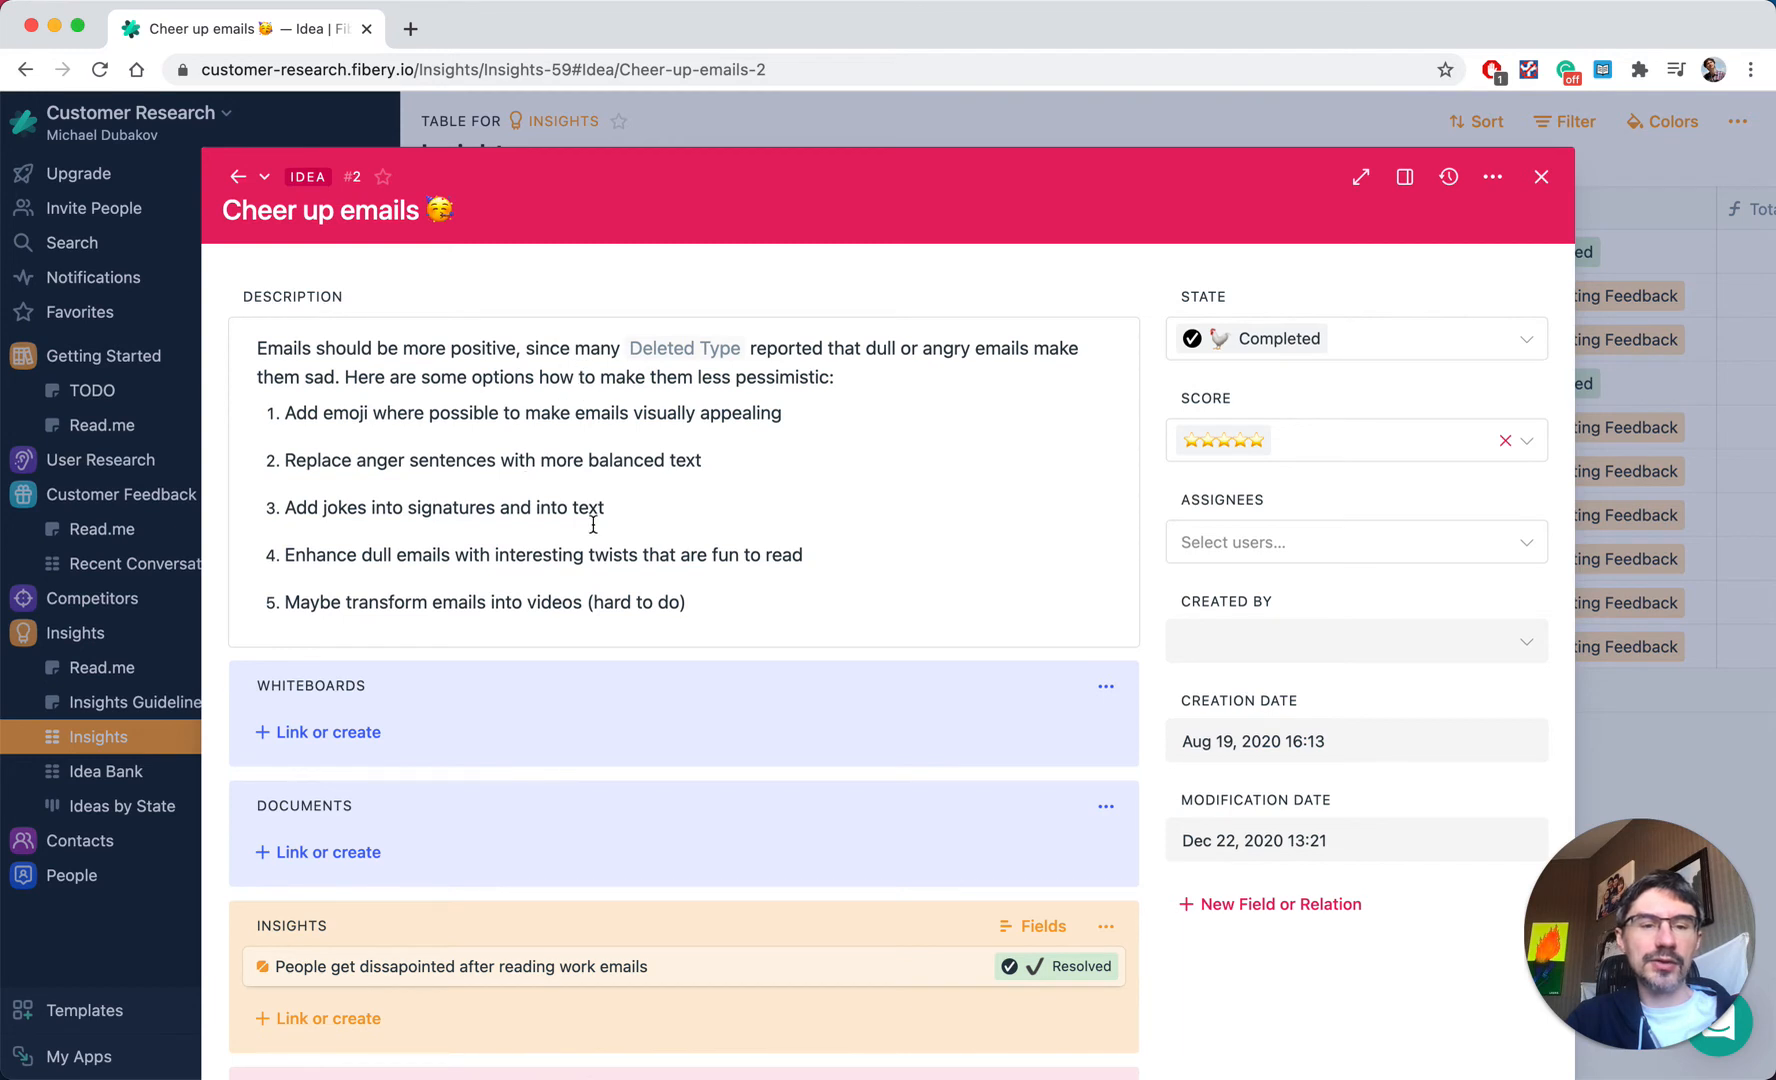
scroll(593, 524, "down", 2)
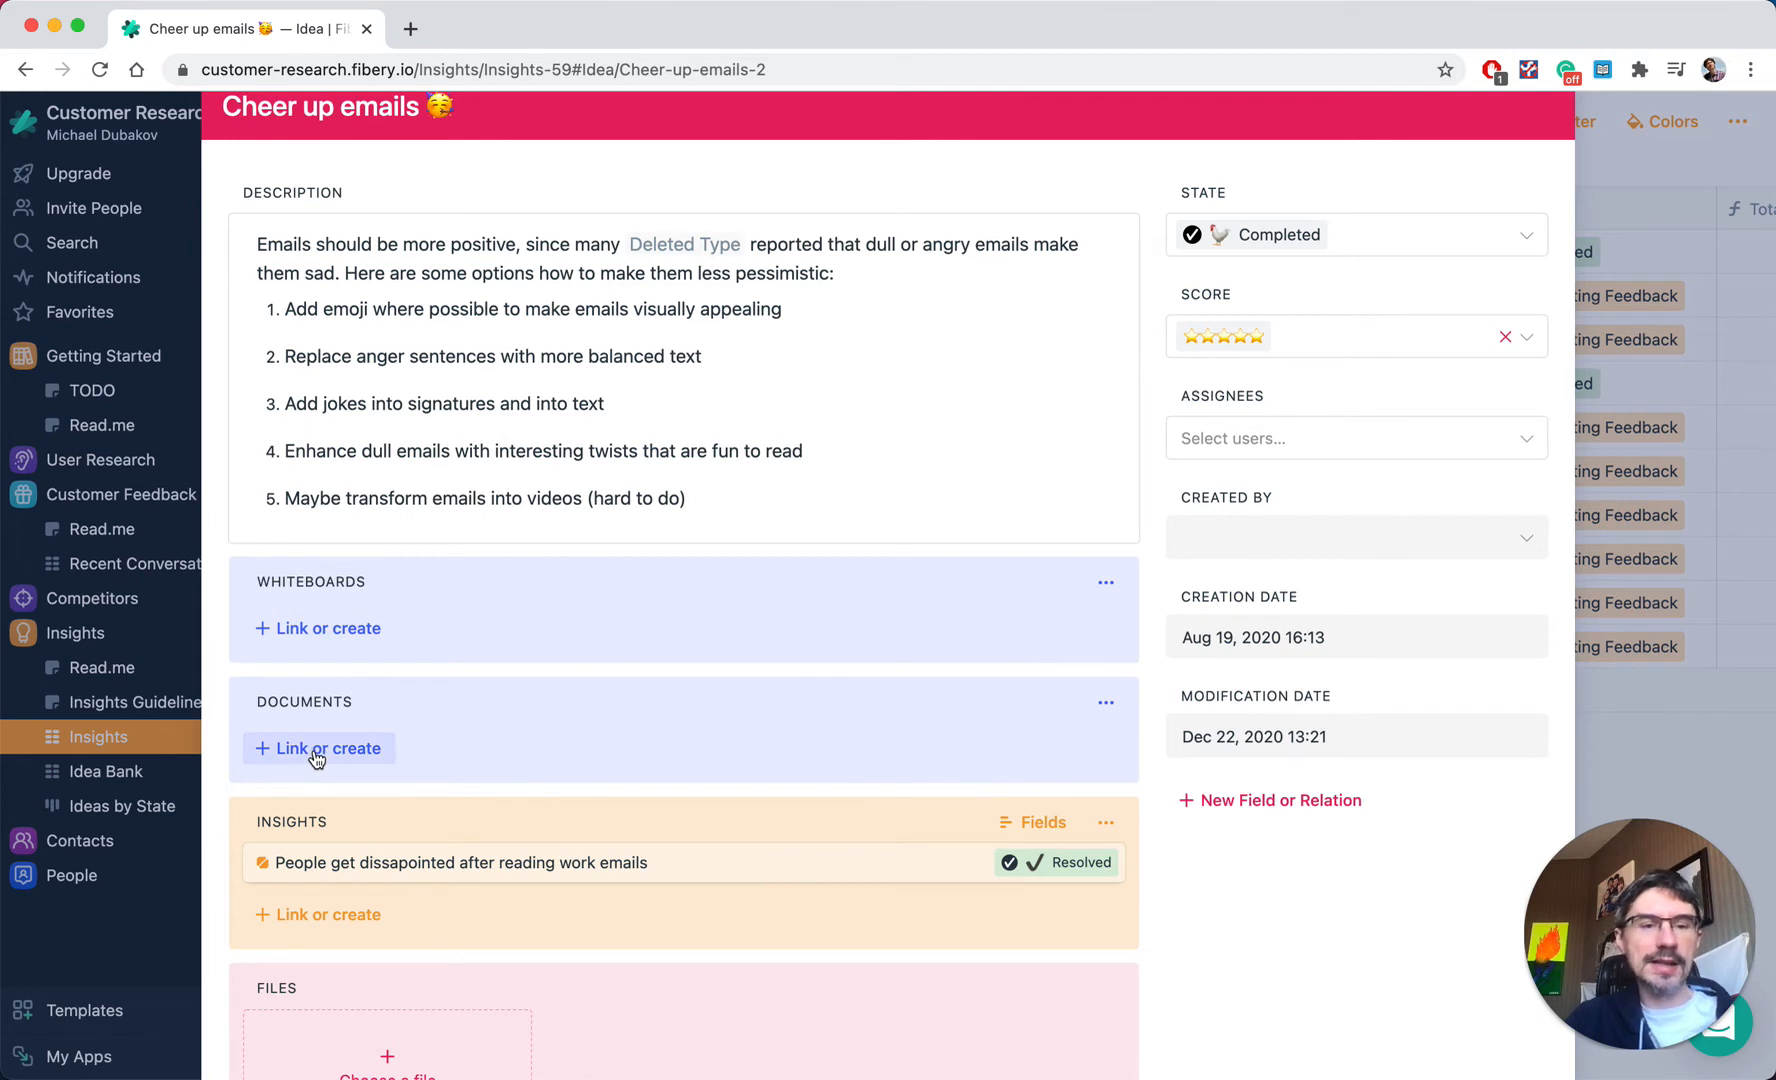
scroll(424, 451, "up", 1)
left_click(336, 674)
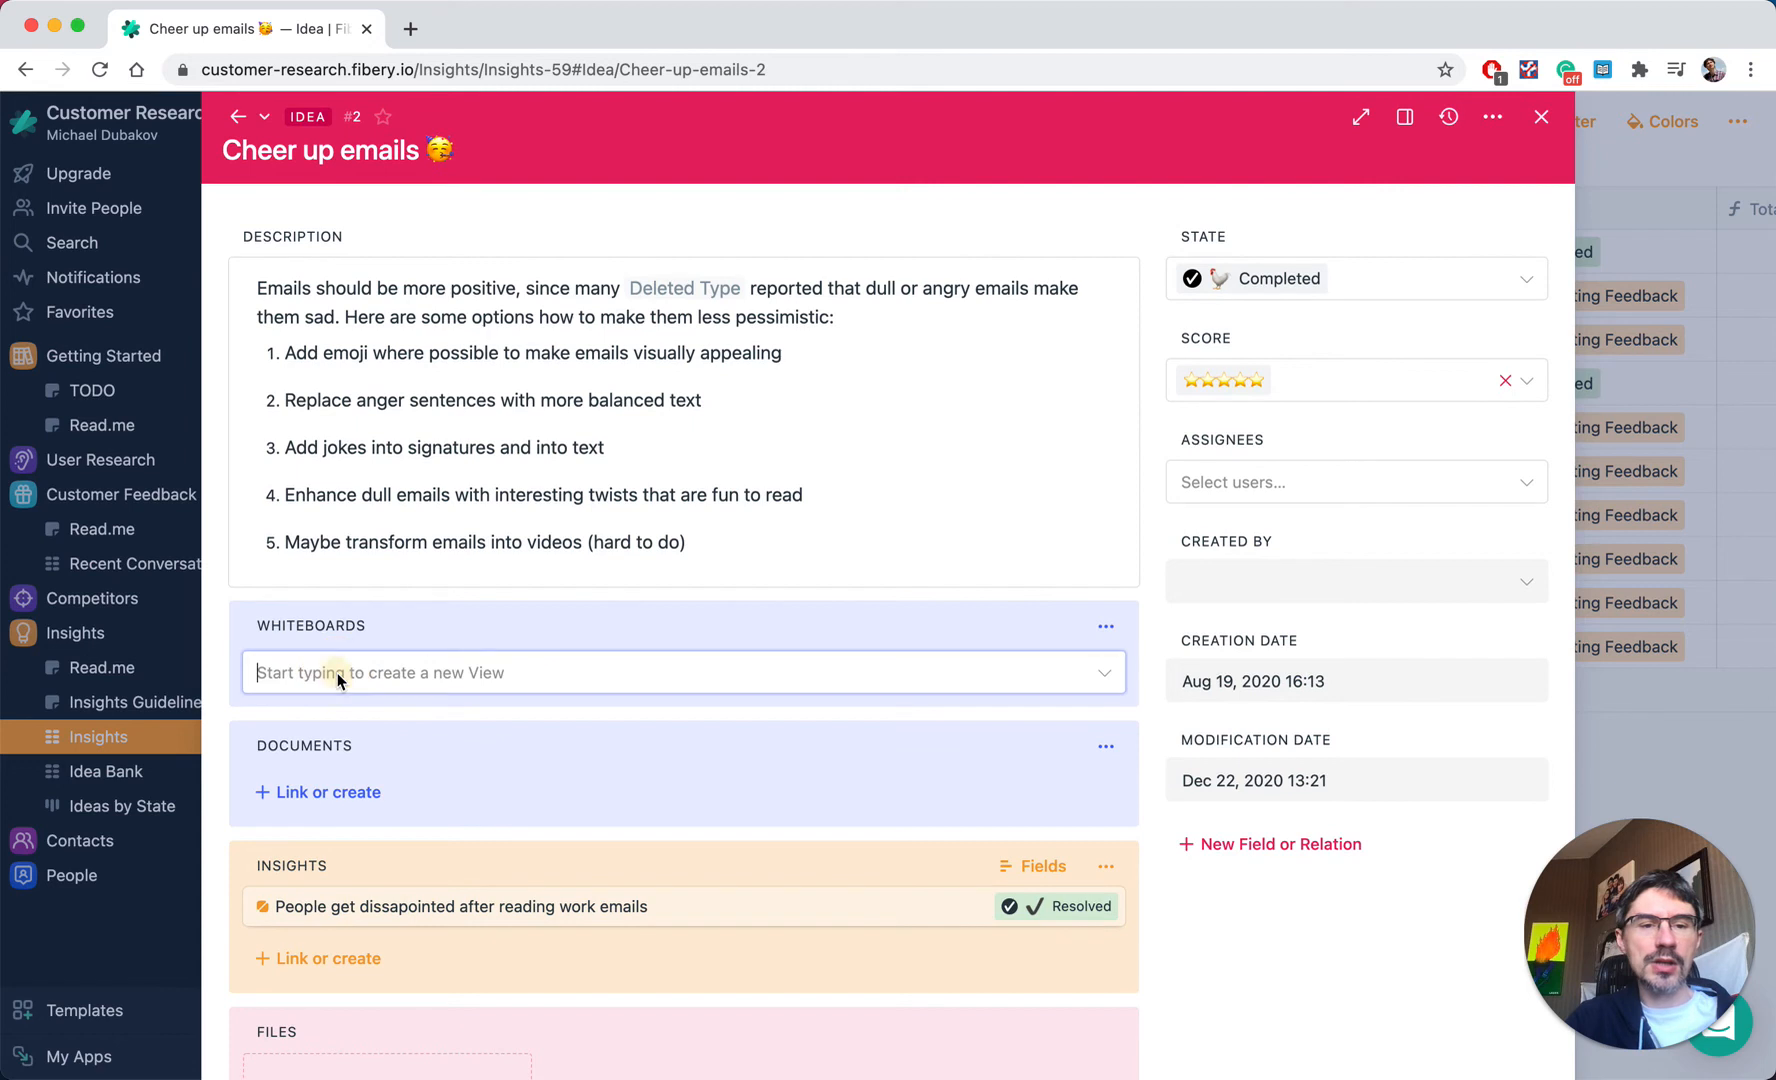
type("Mind map")
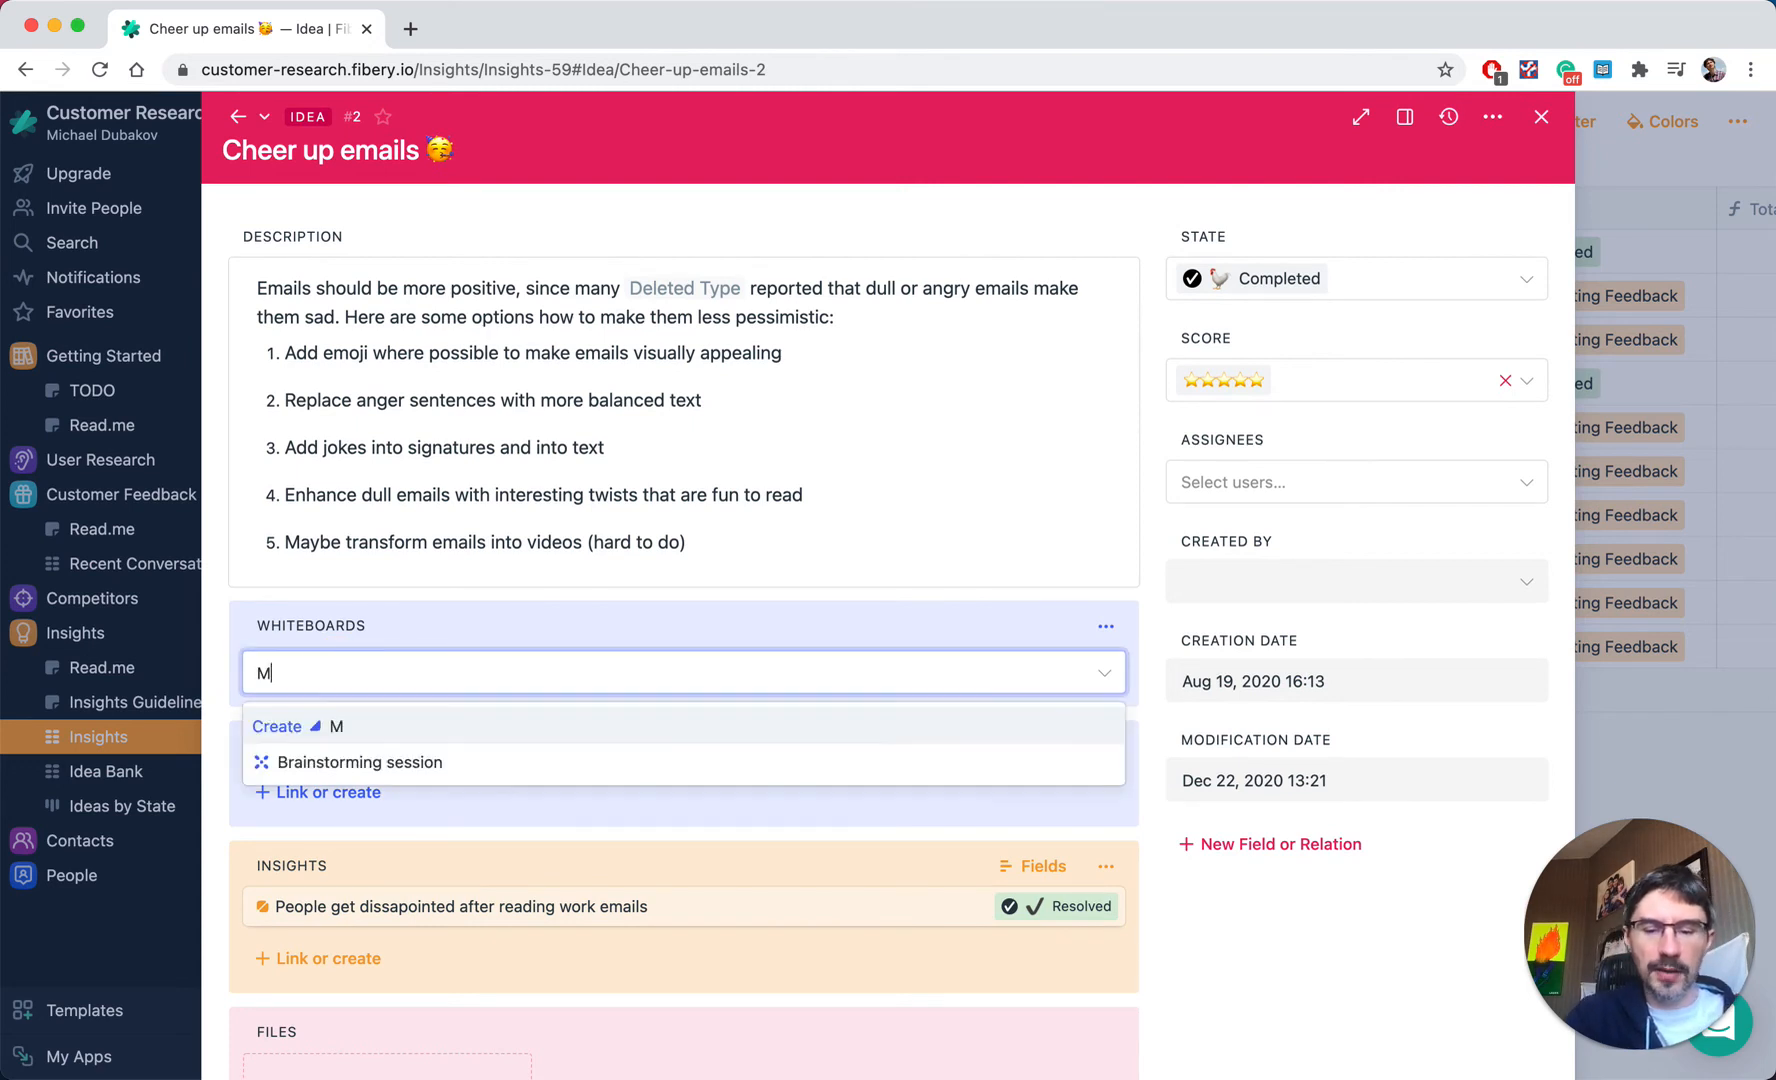
key("super+a")
key("BackSpace")
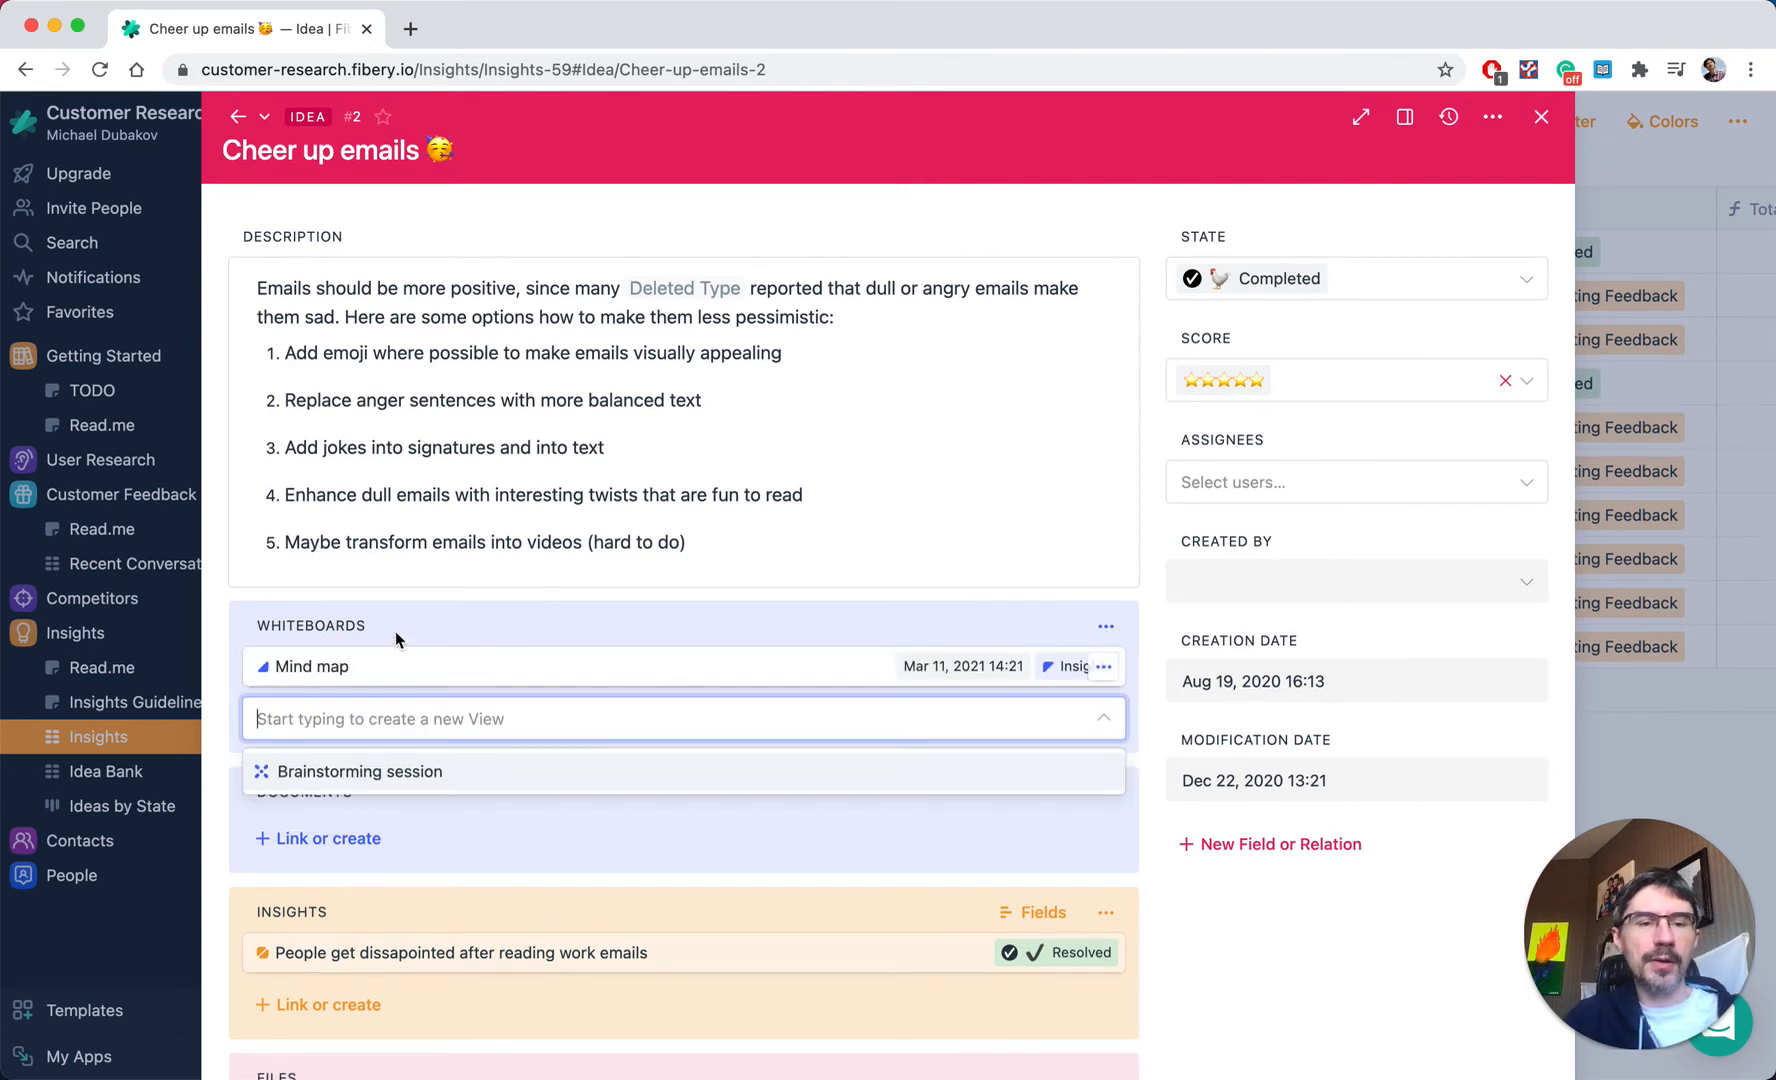
left_click(396, 628)
left_click(355, 677)
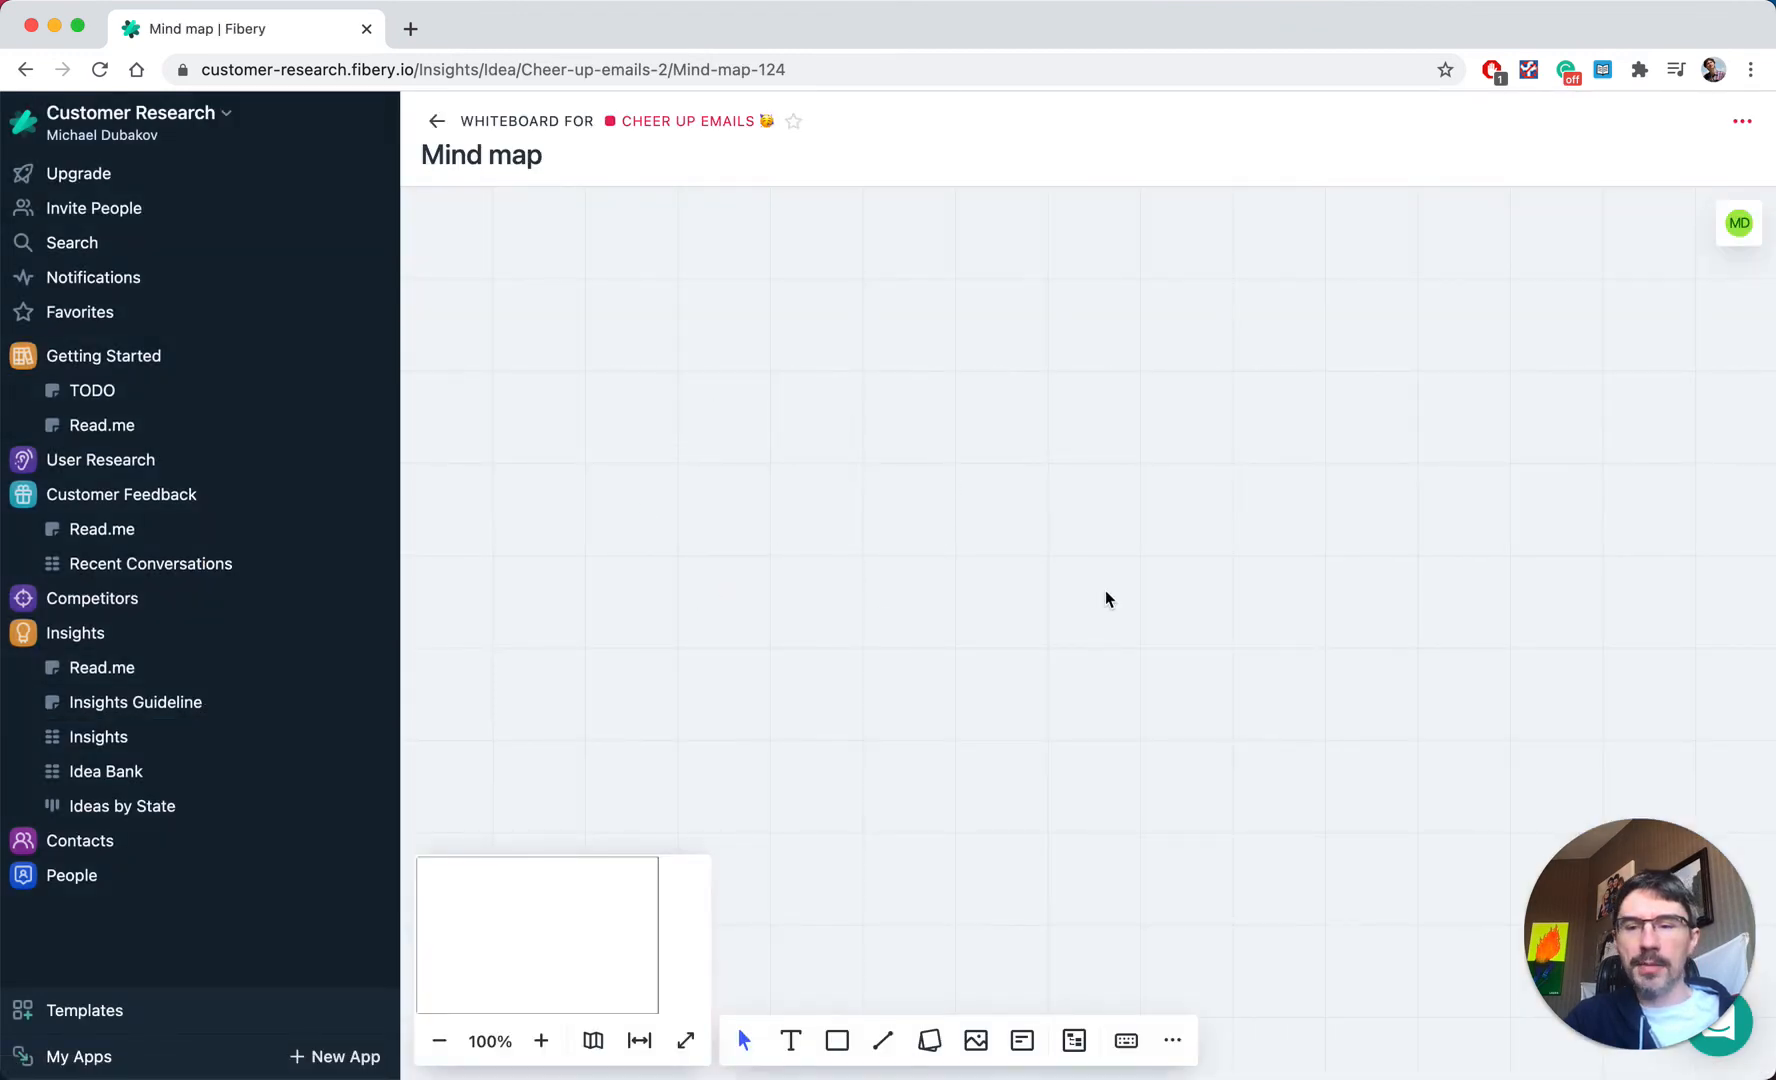
left_click(435, 120)
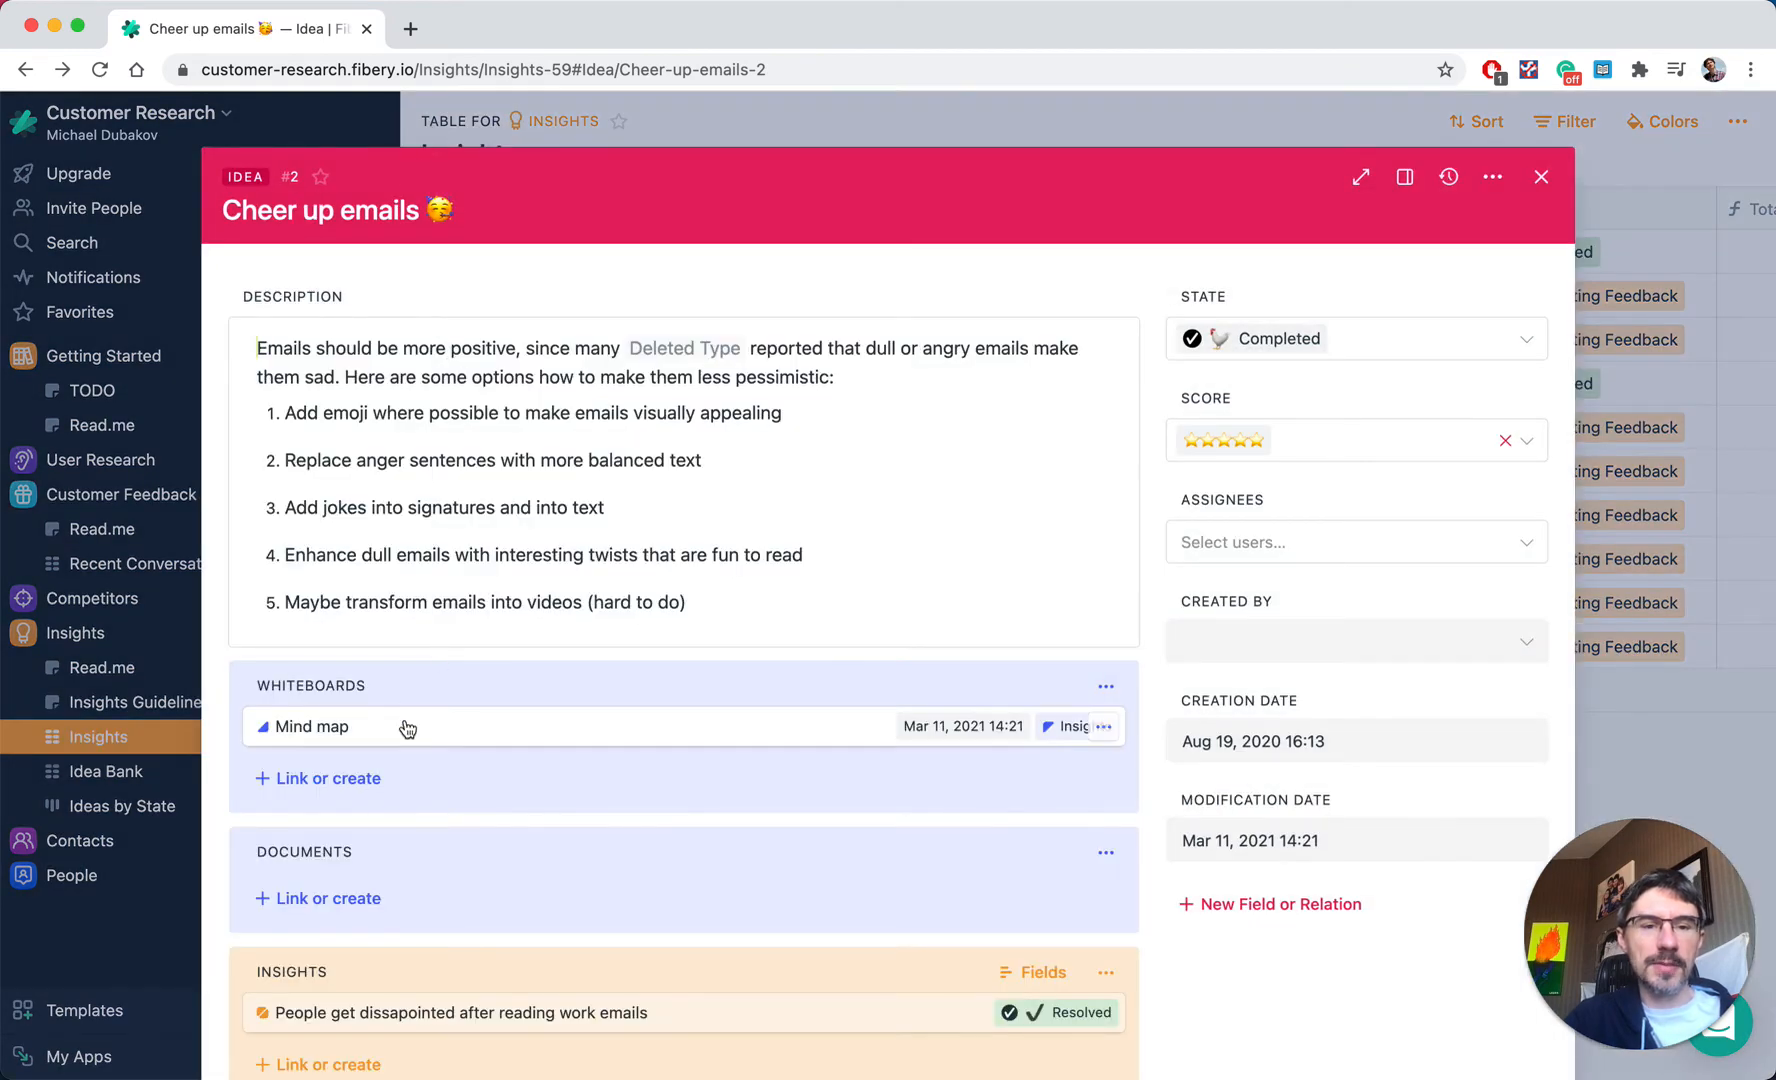
- Close the idea "Cheer up emails" and view the Idea Bank table and the Ideas by State board in the Insights app
left_click(776, 125)
left_click(101, 775)
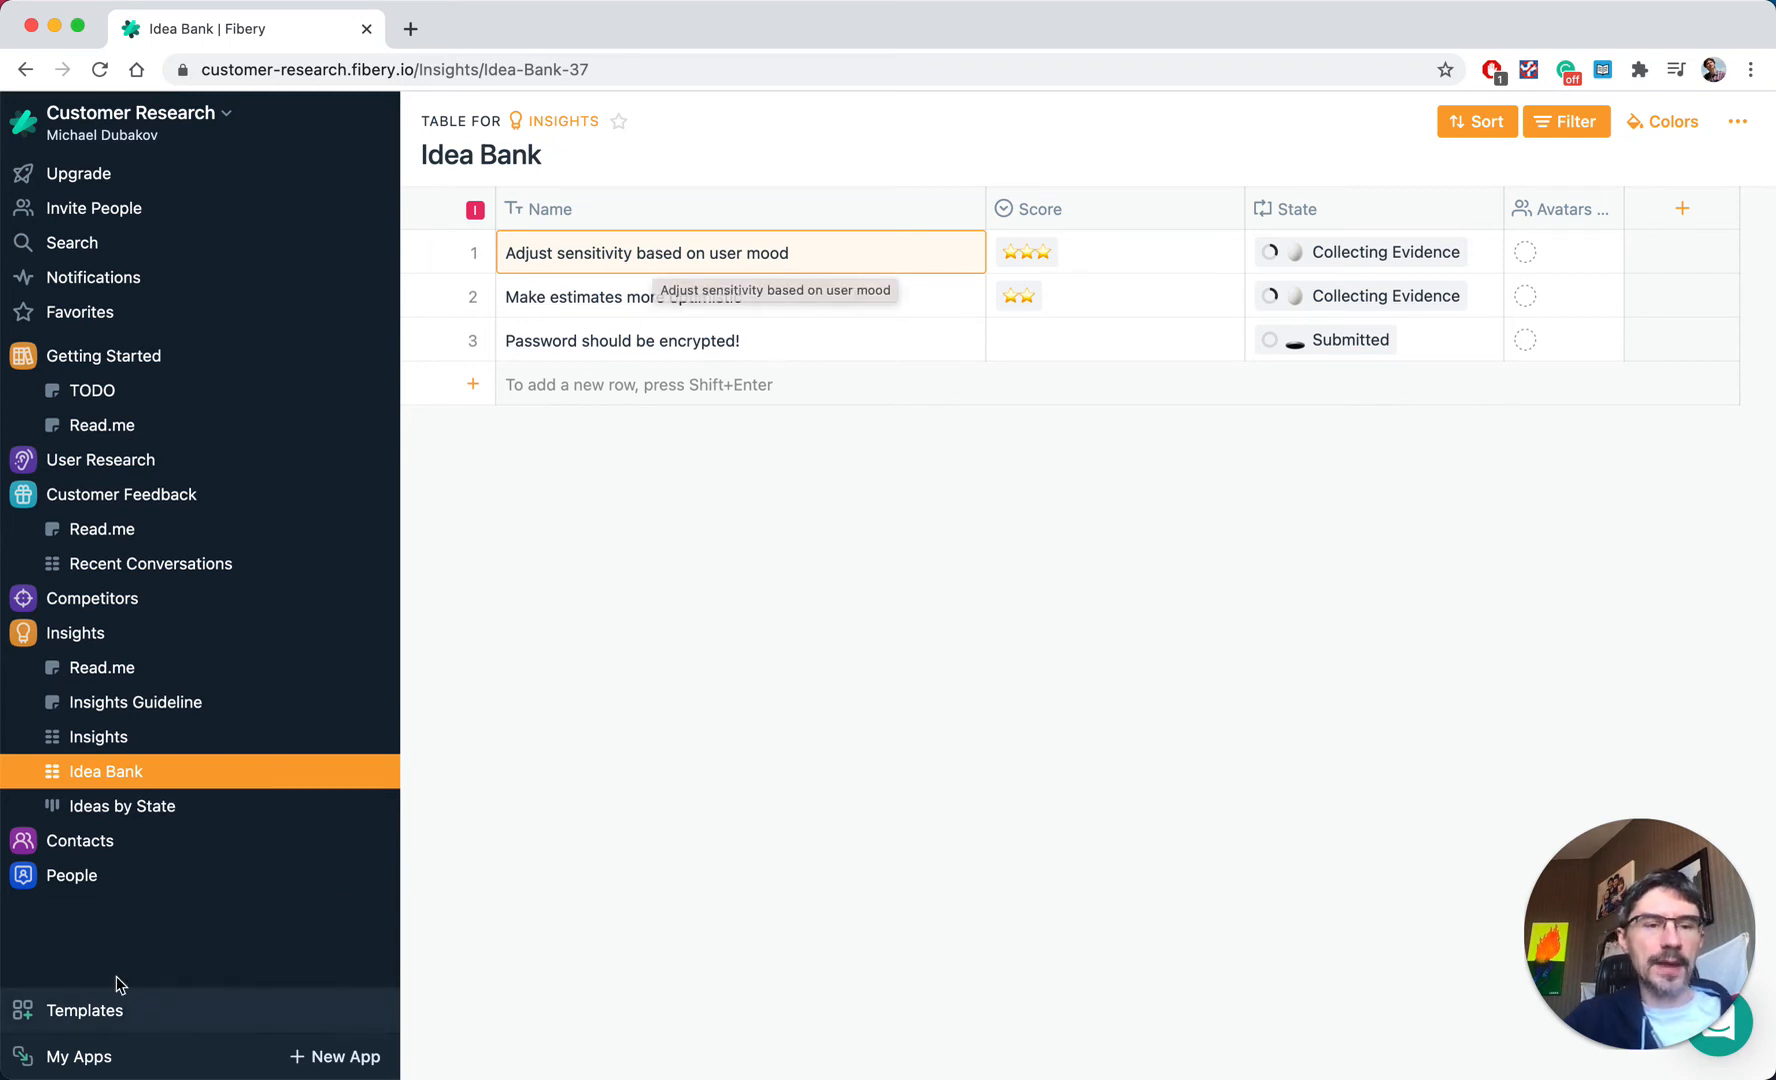
left_click(155, 810)
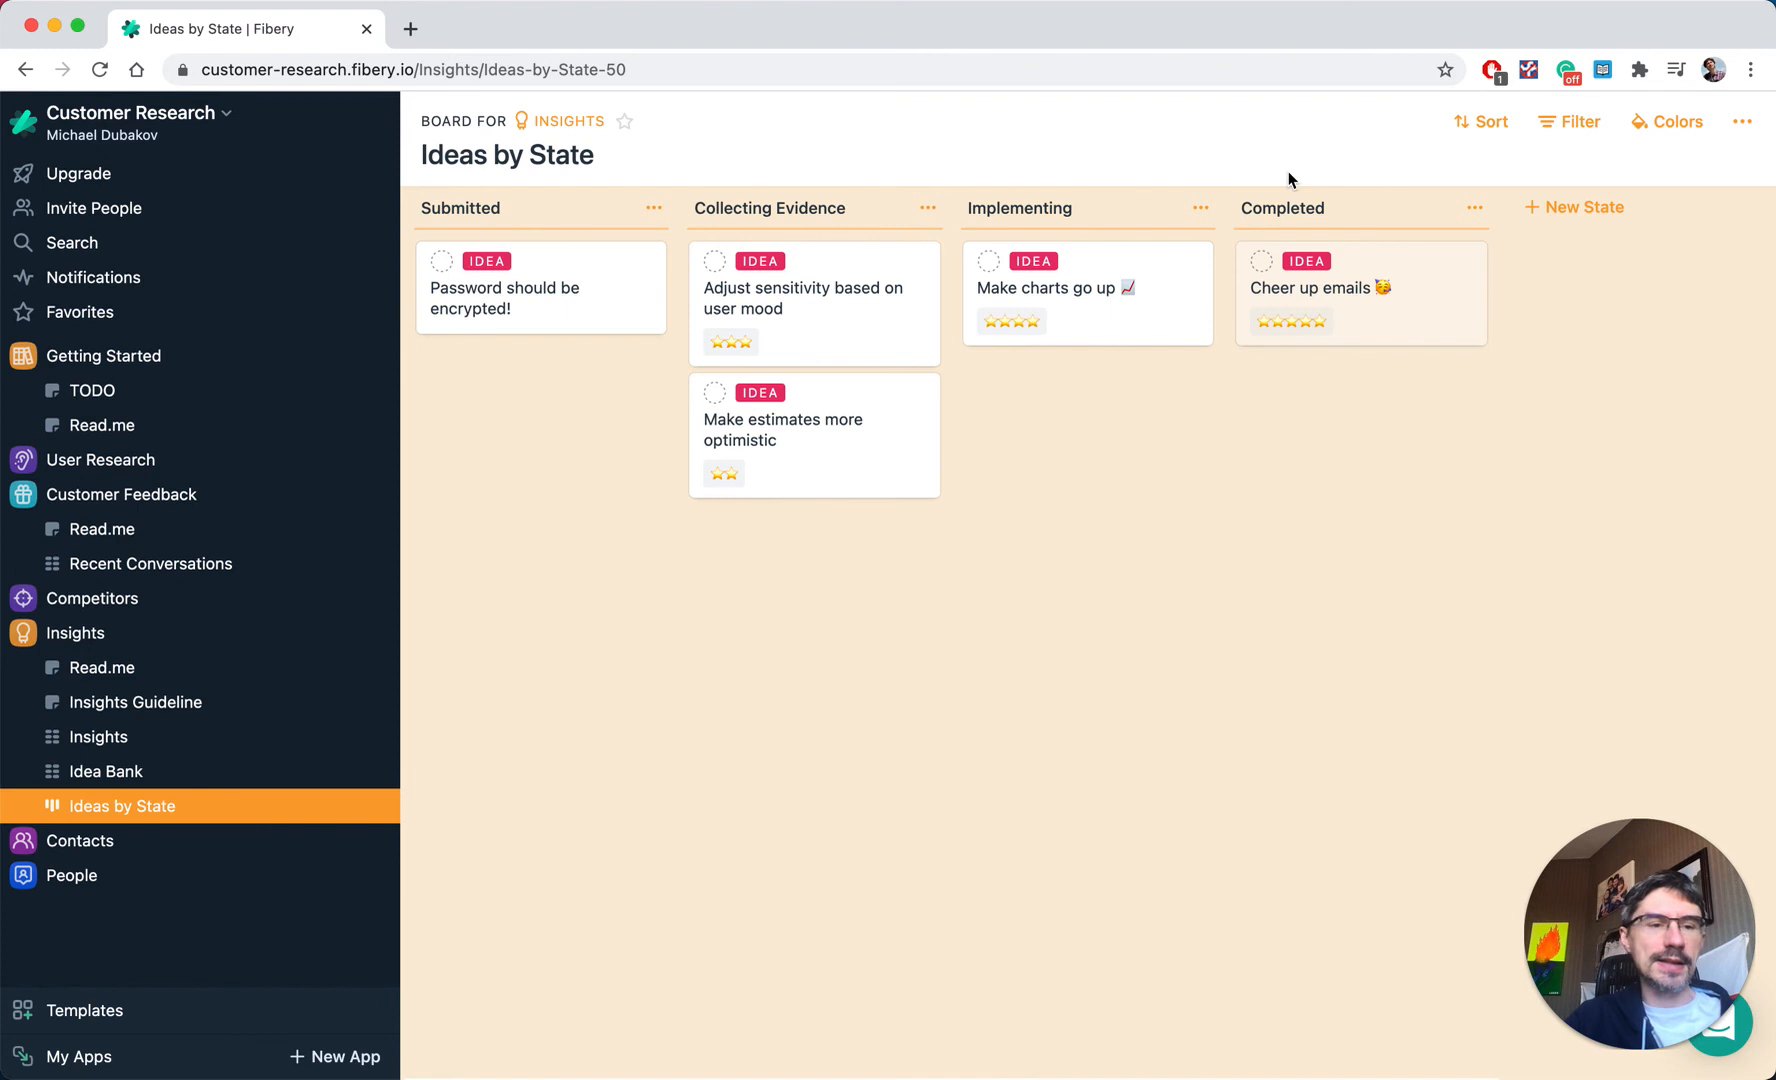
- Open the competitor "Vodka" from the Competitors table in the Competitors app
left_click(84, 606)
left_click(113, 667)
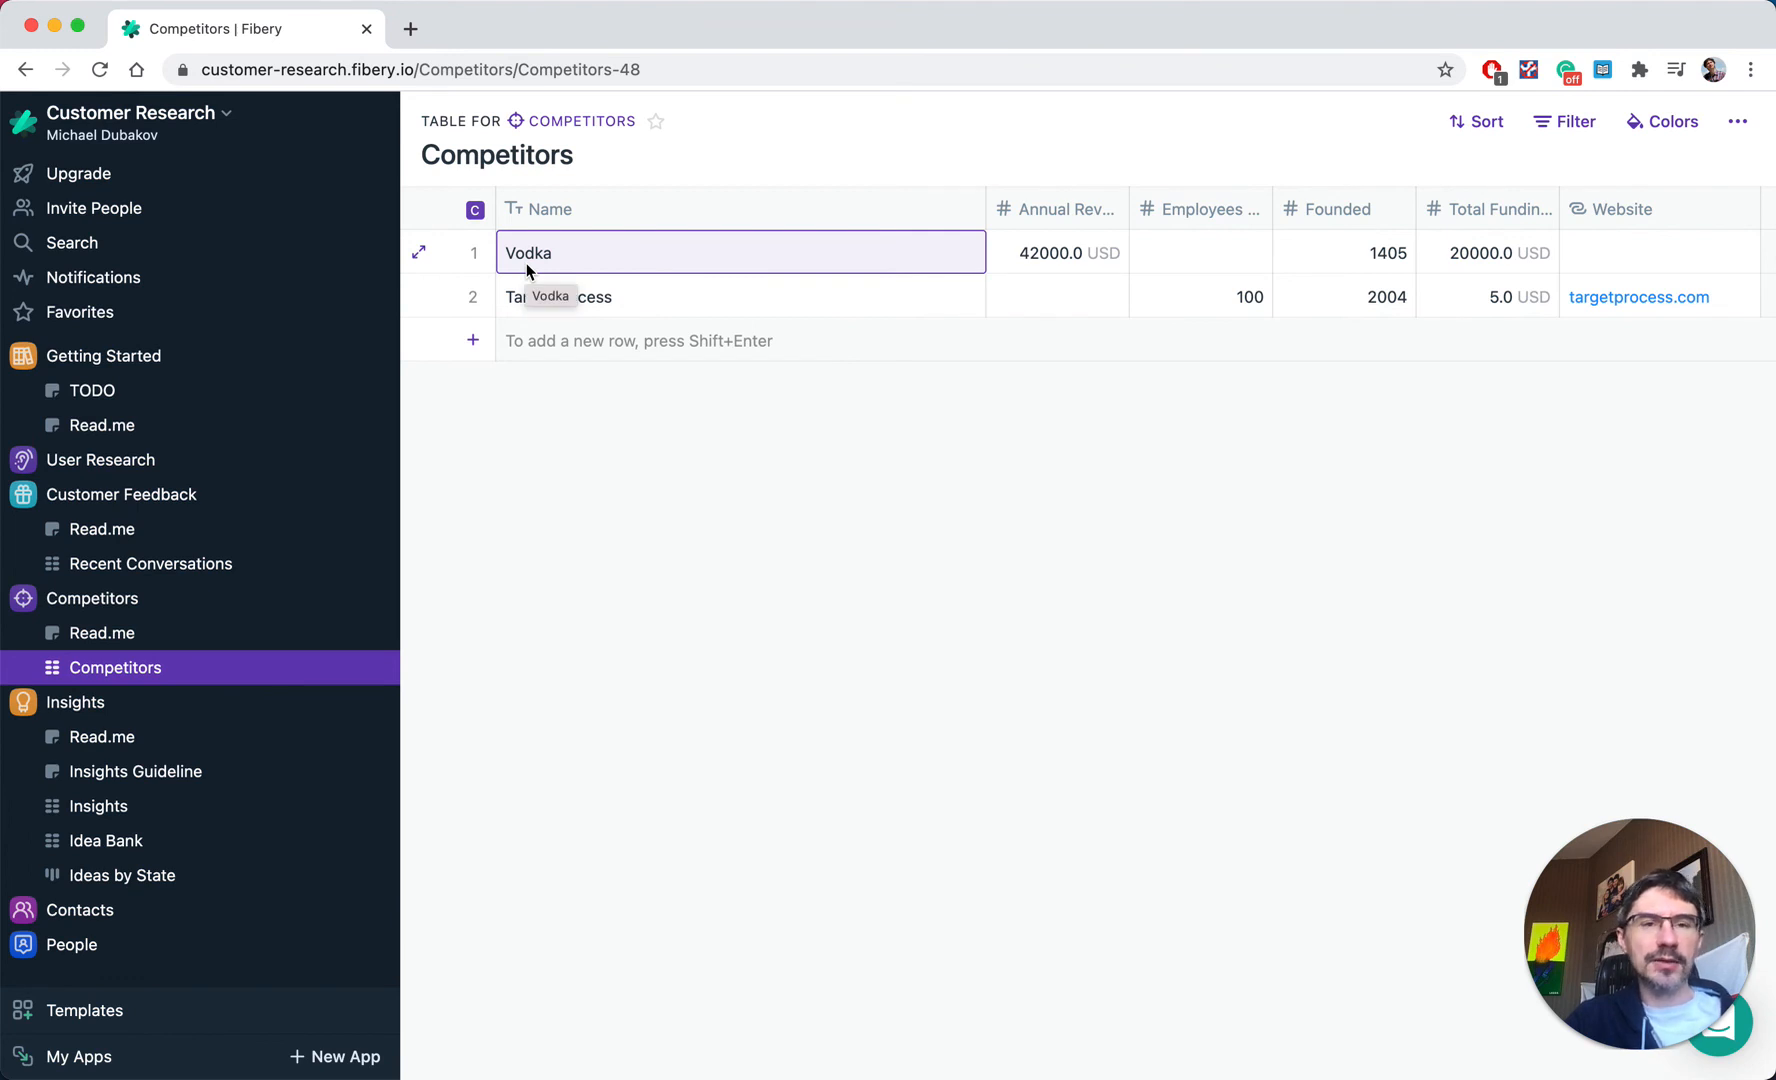
left_click(420, 256)
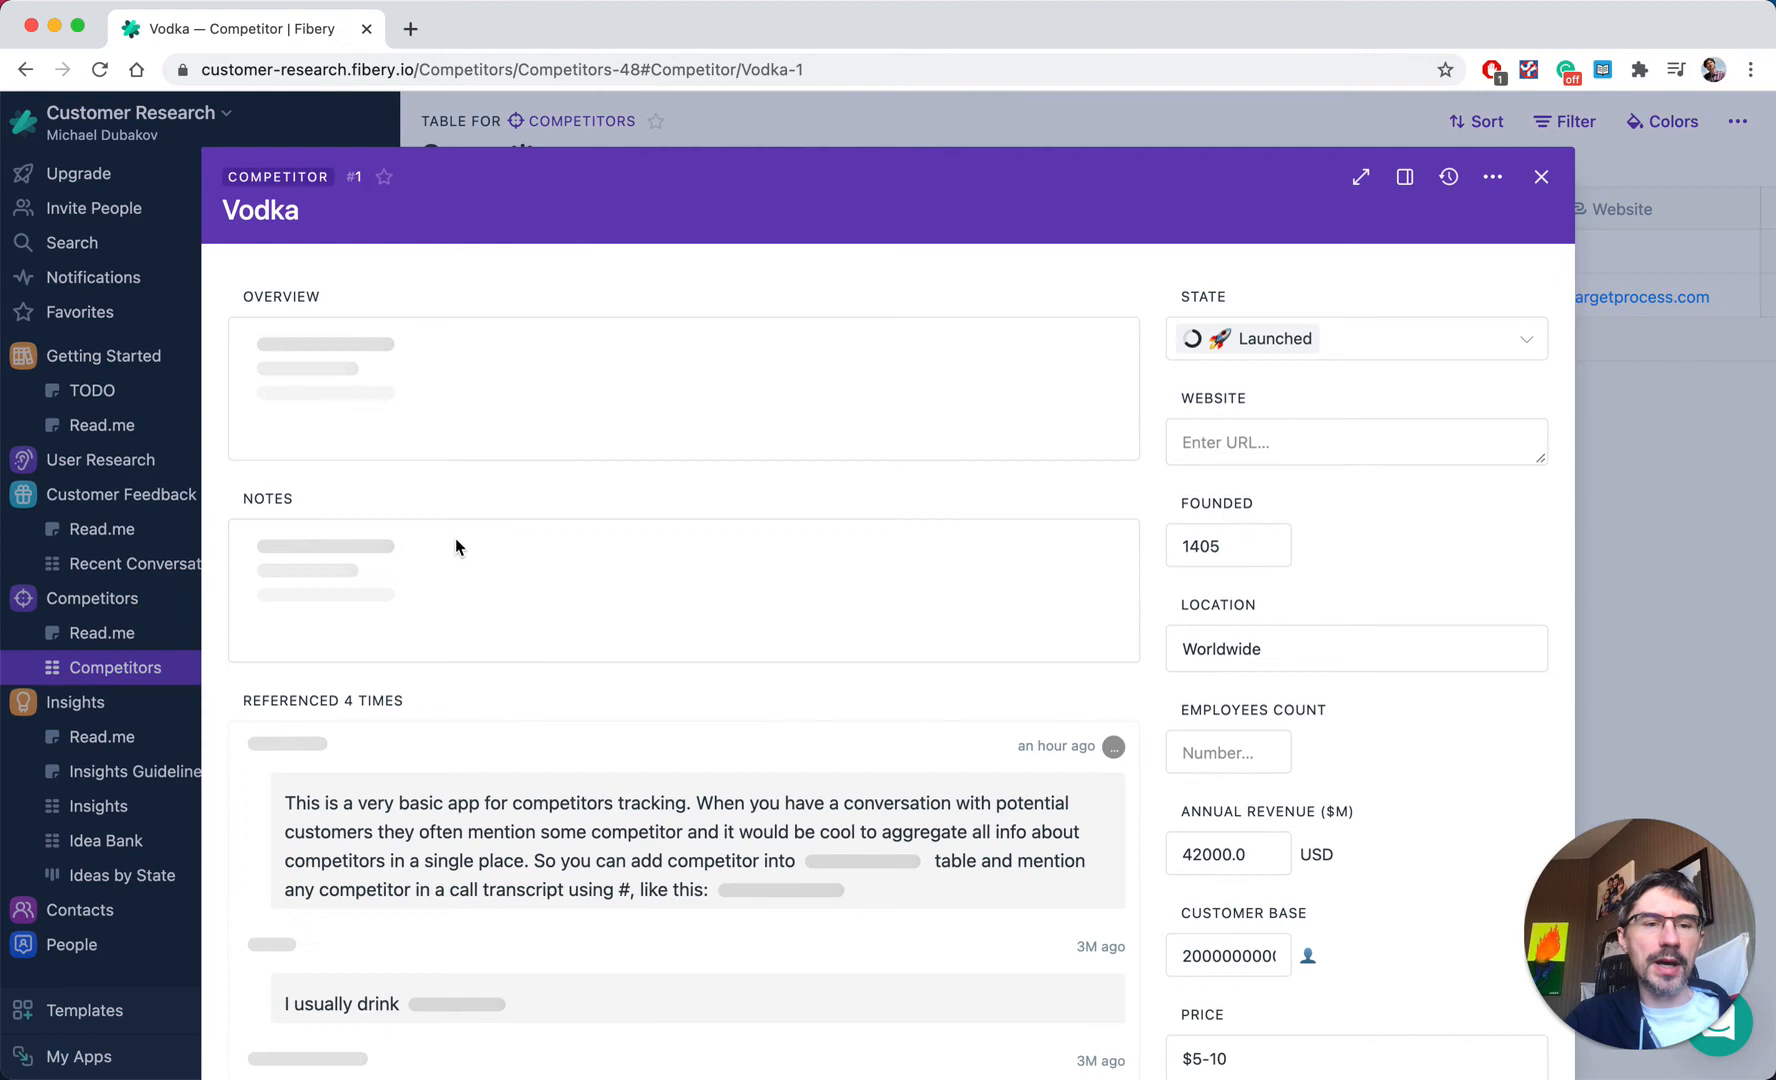
- Review the places where Vodka is referenced and its overview, and close the competitor
scroll(423, 715, "down", 6)
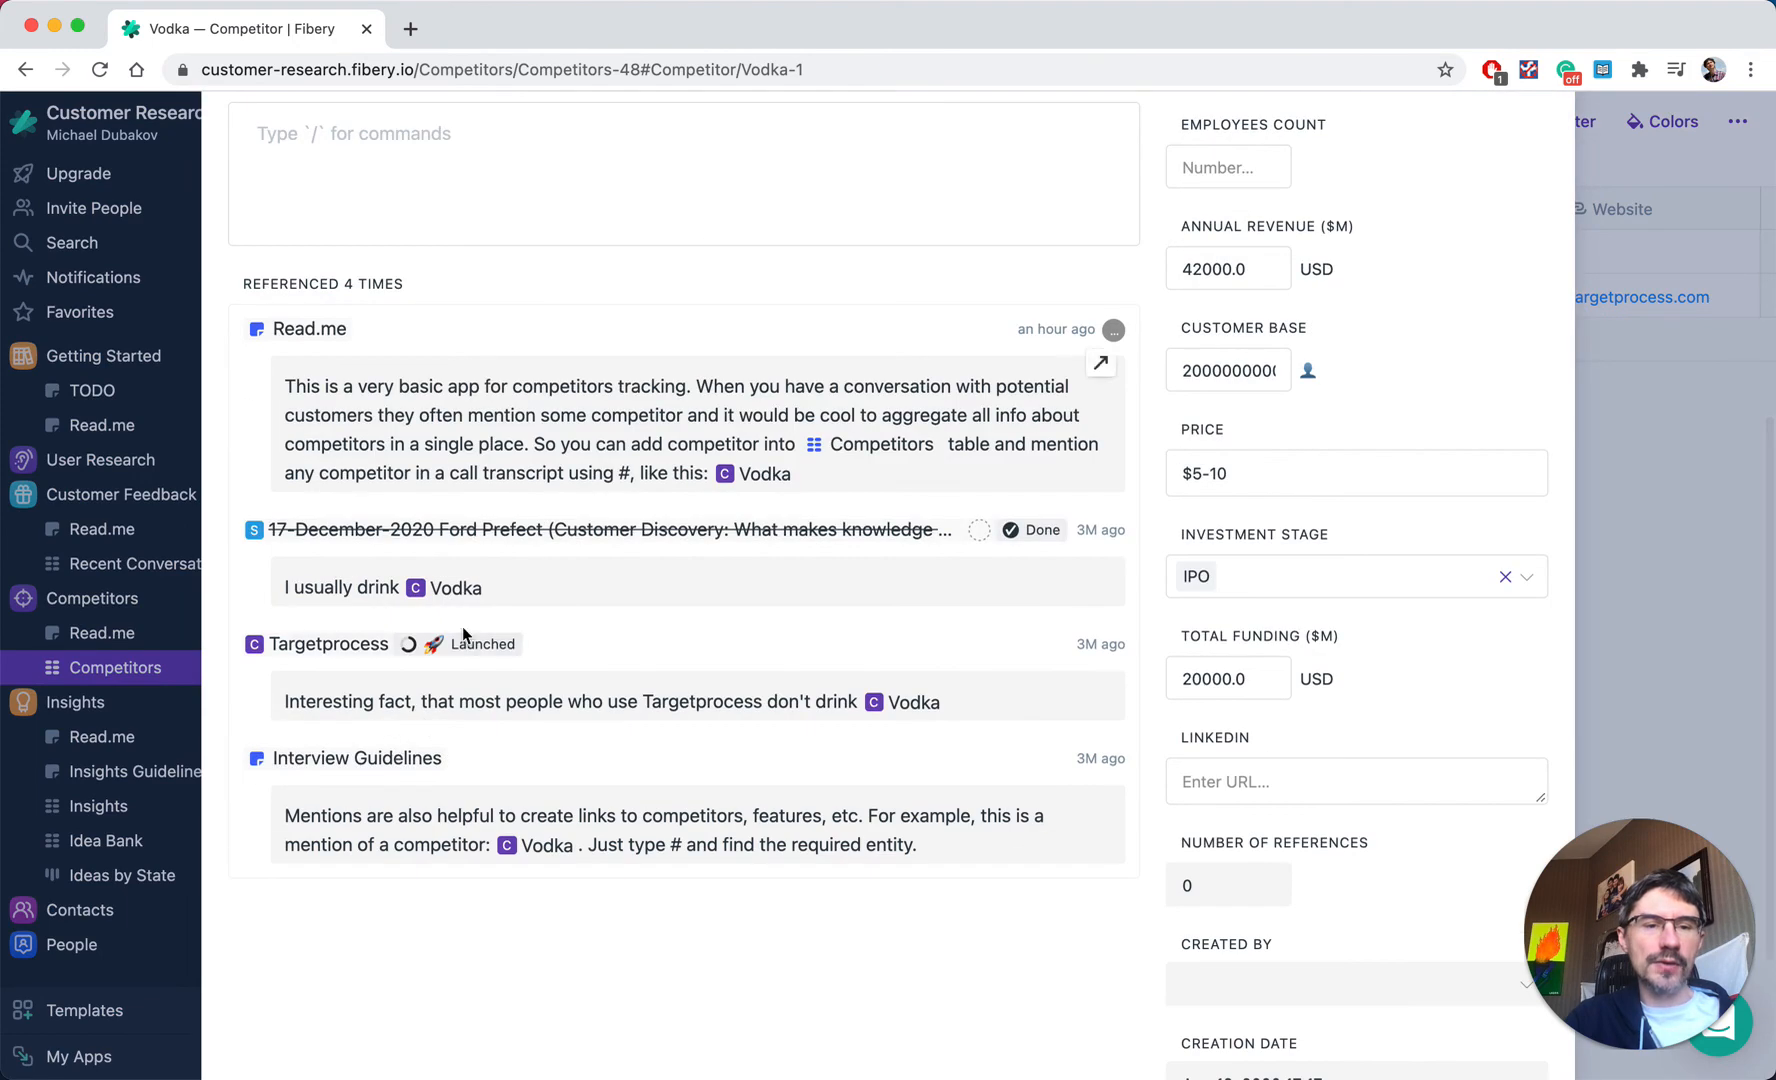
scroll(485, 677, "up", 1)
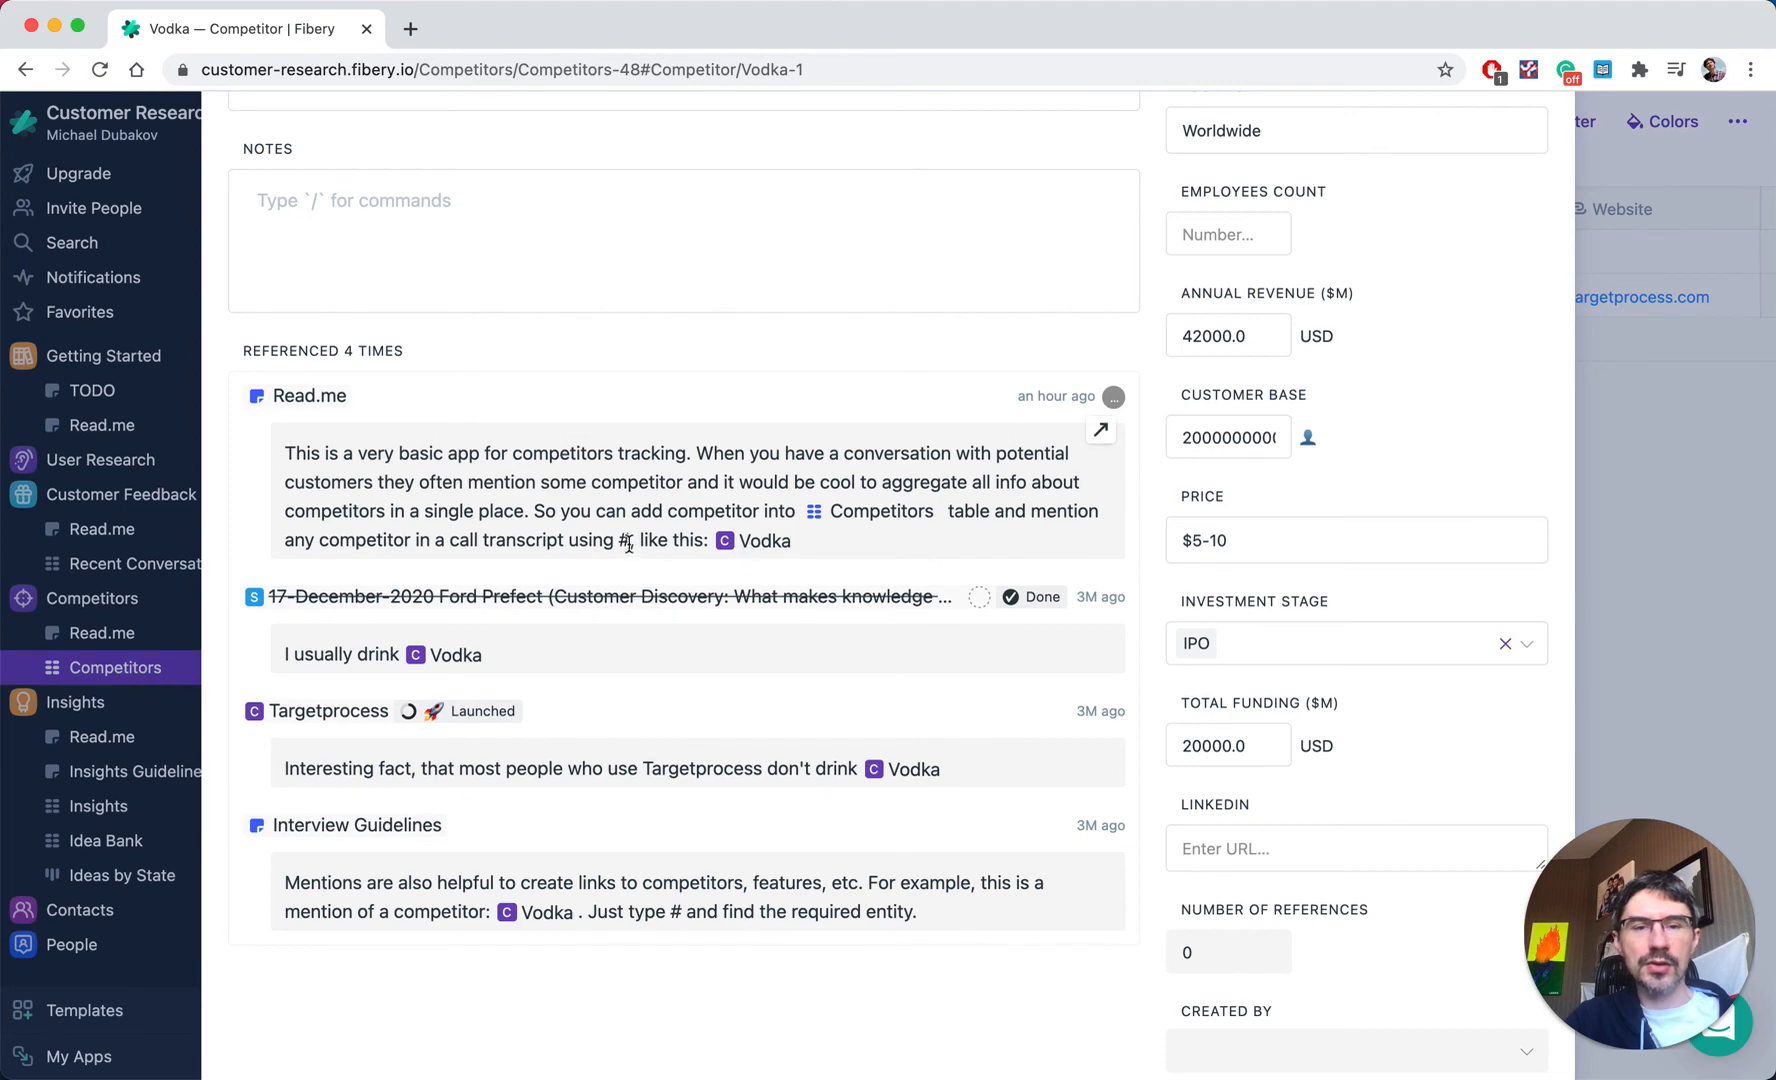
scroll(887, 523, "up", 5)
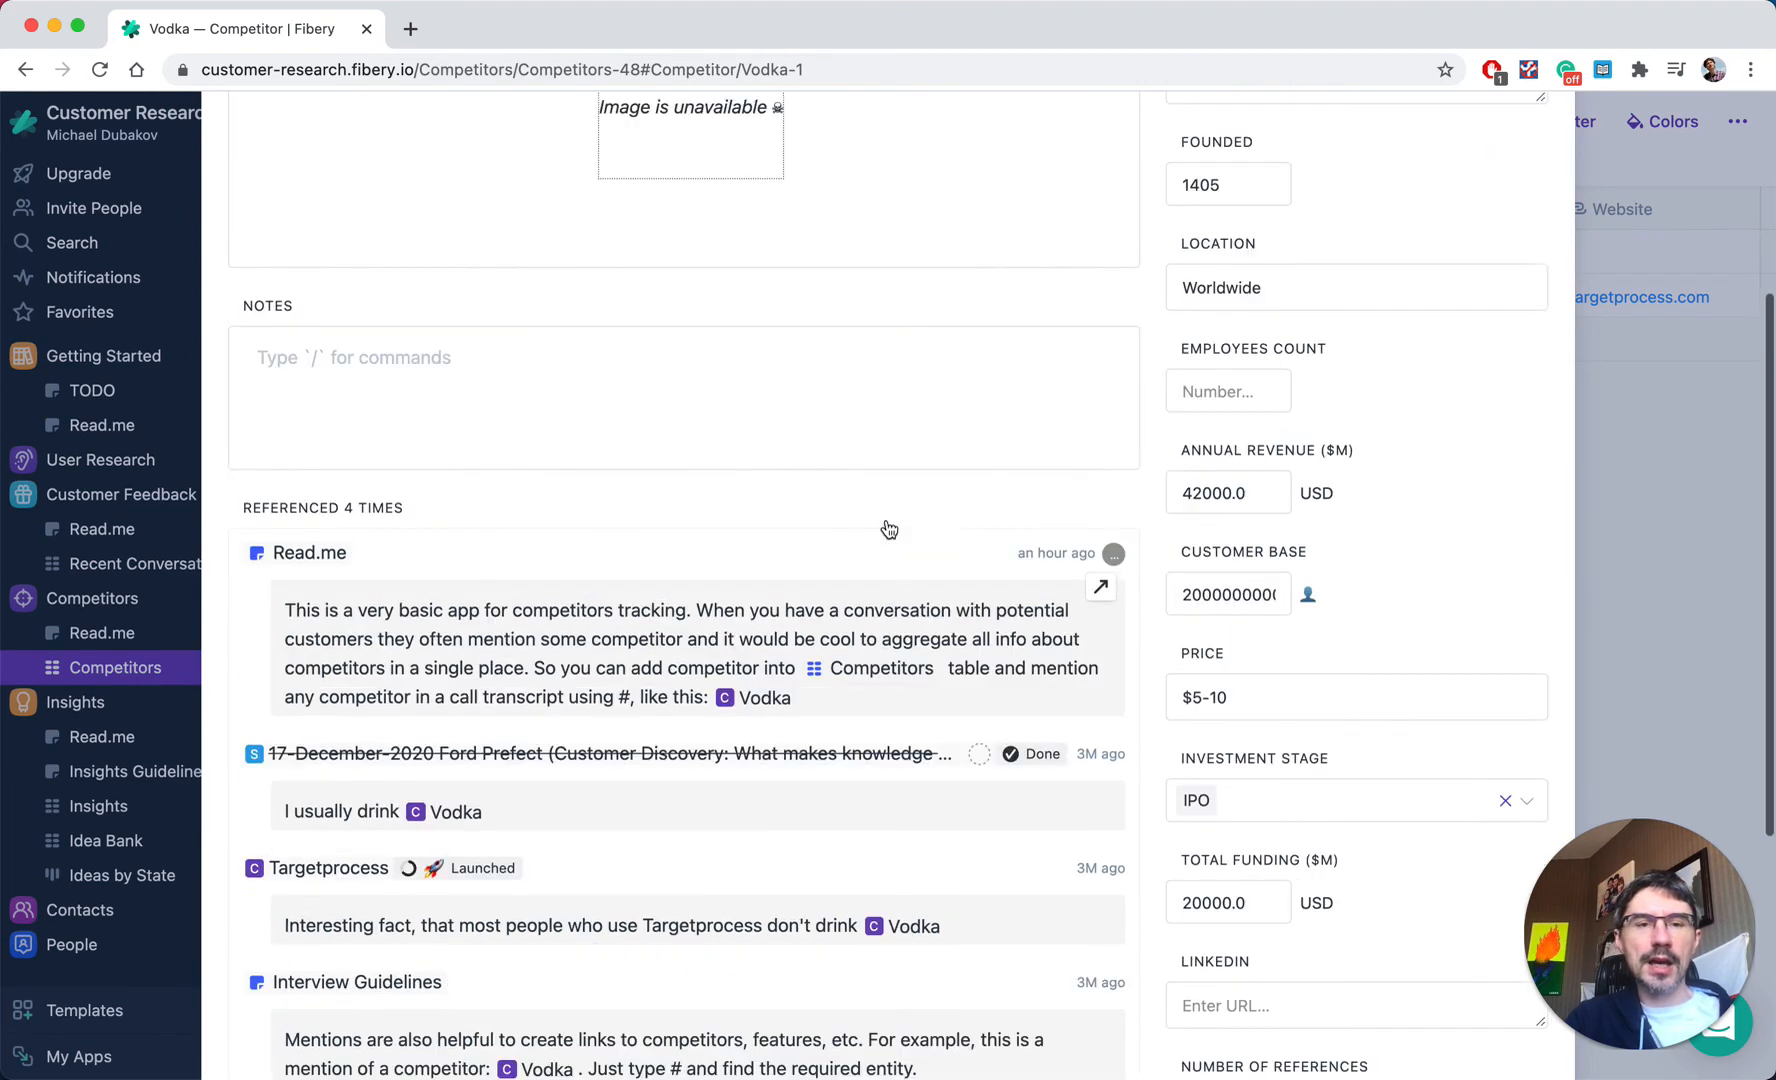
left_click(1680, 298)
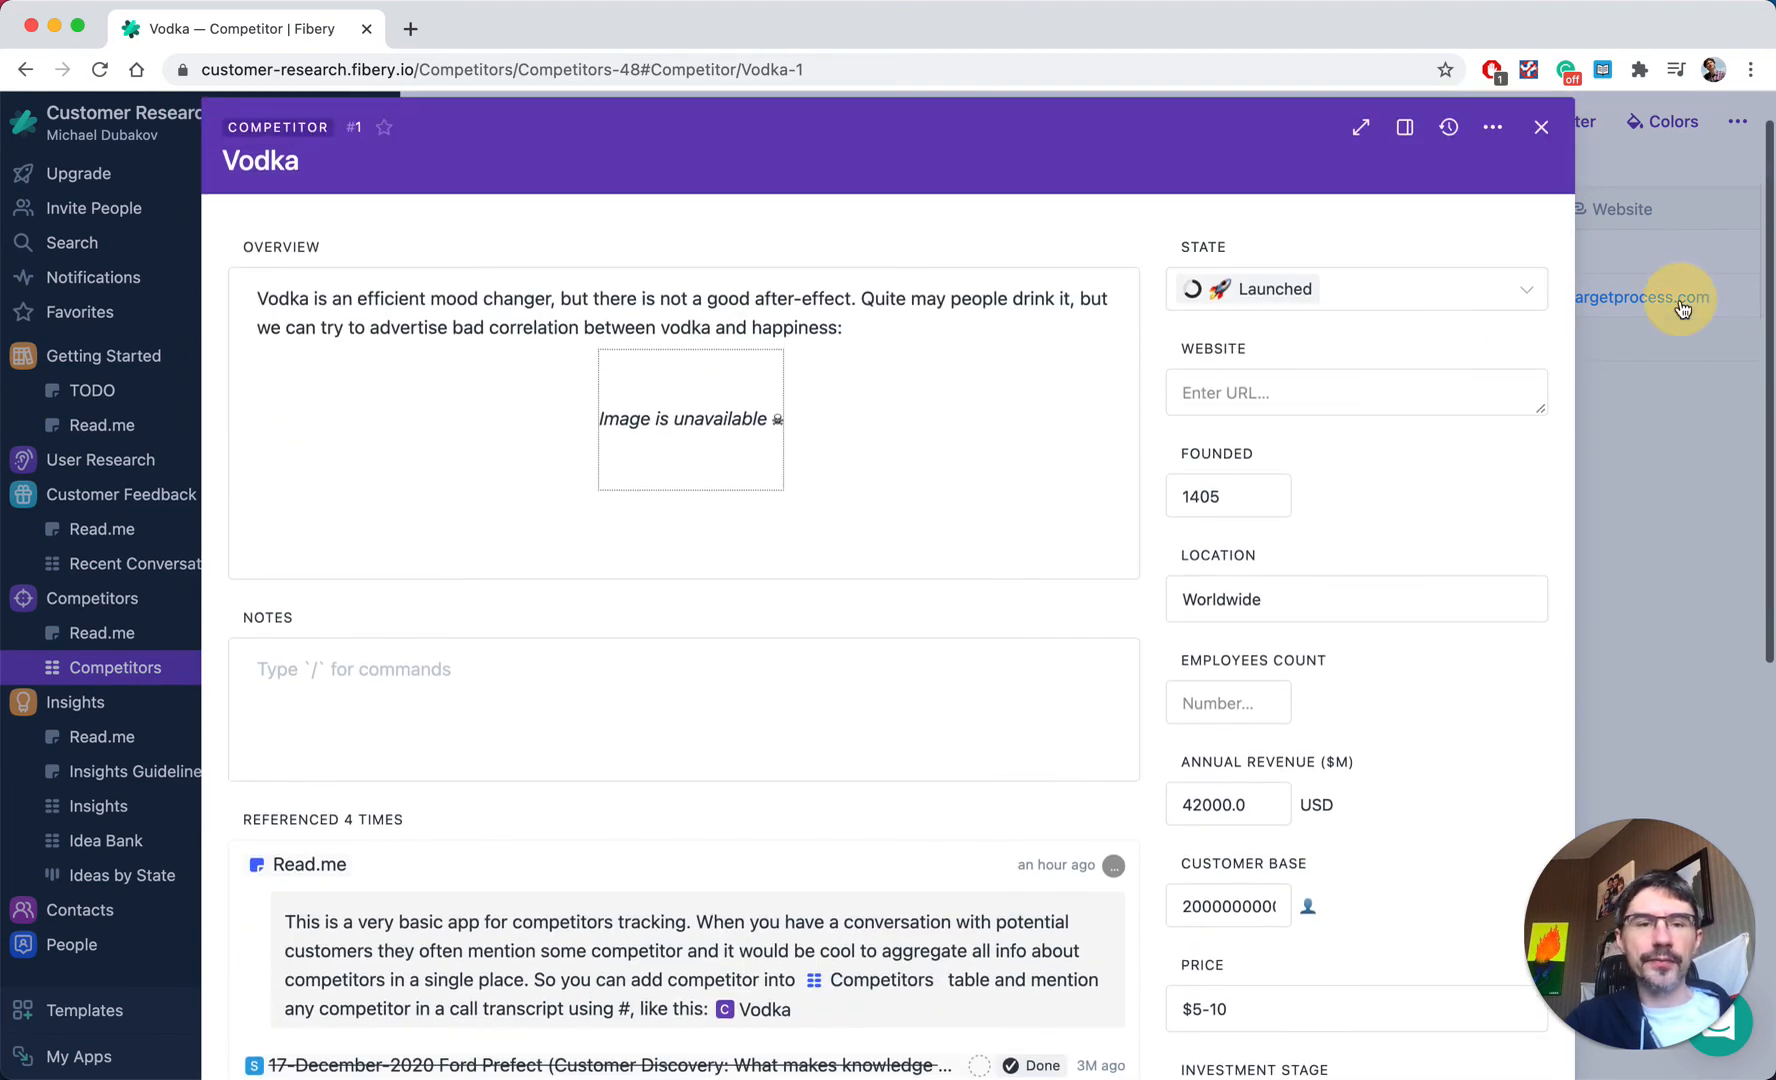
- Collapse the Competitors app and open the account "Sirius Cybernetics Corporation" from the Accounts table in the Contacts app
left_click(62, 597)
left_click(58, 841)
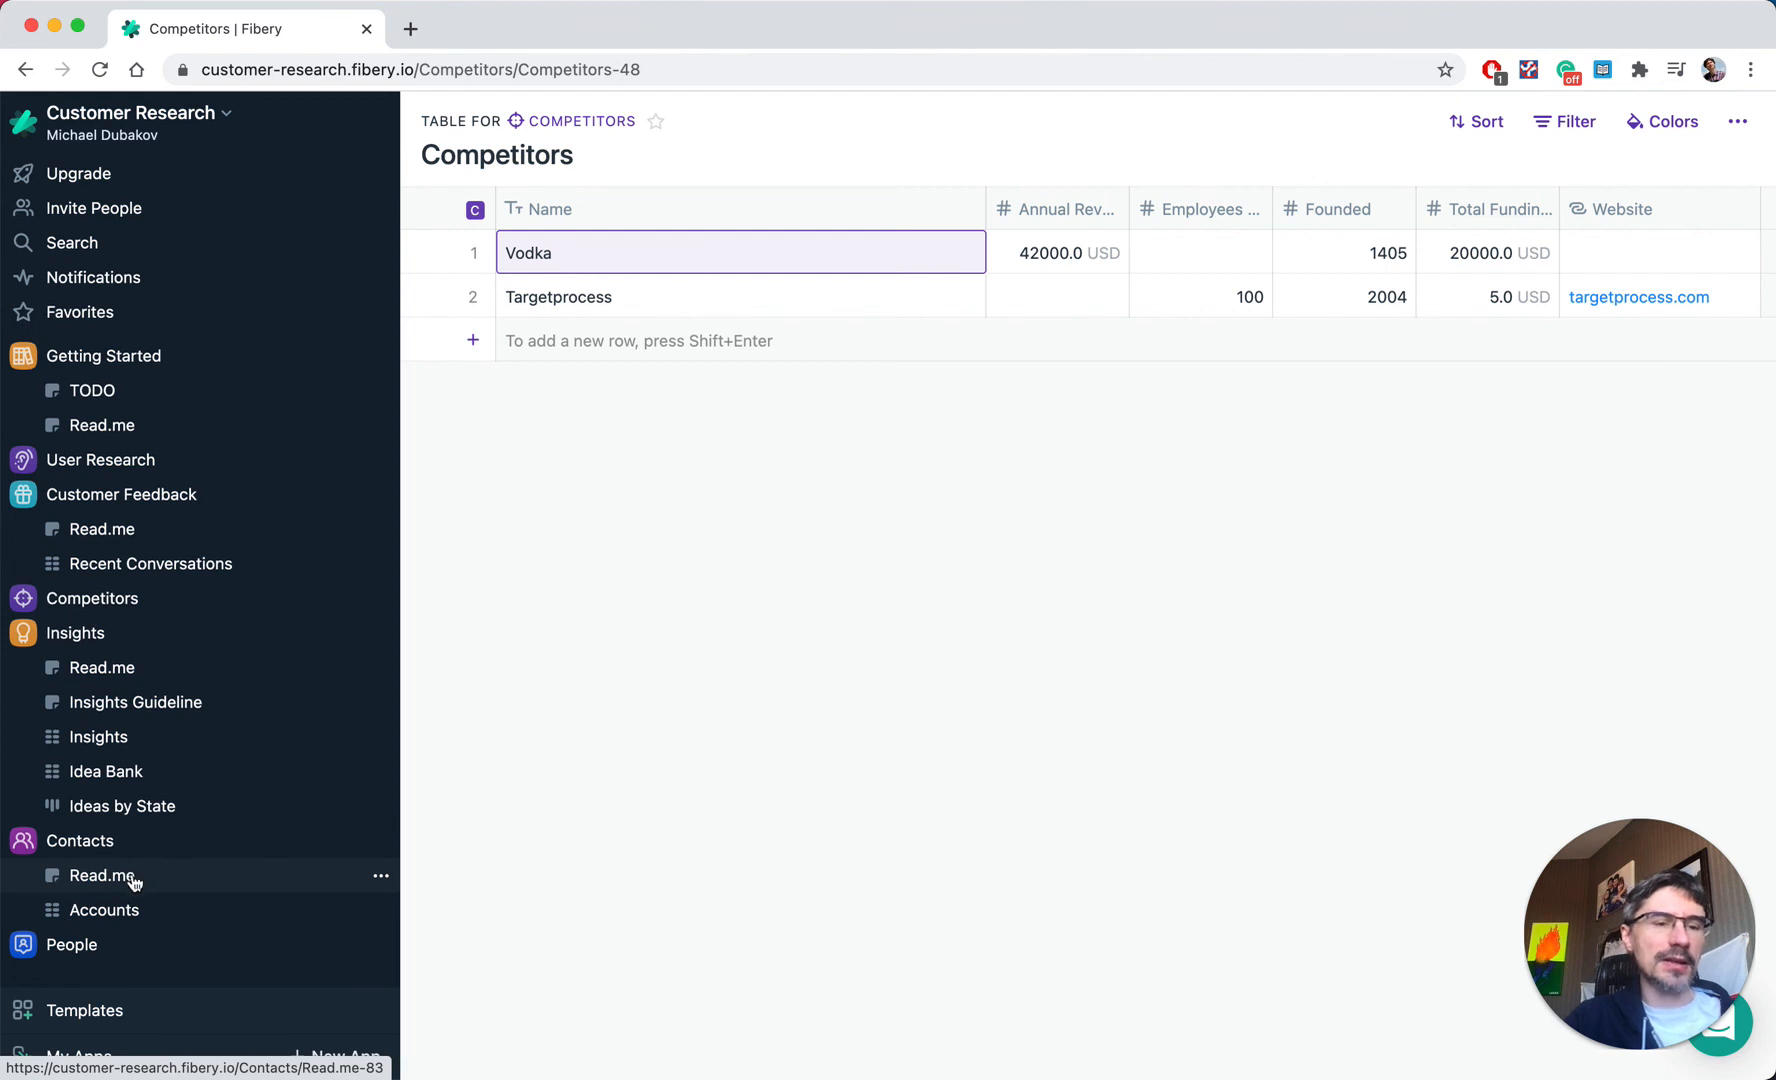
left_click(118, 908)
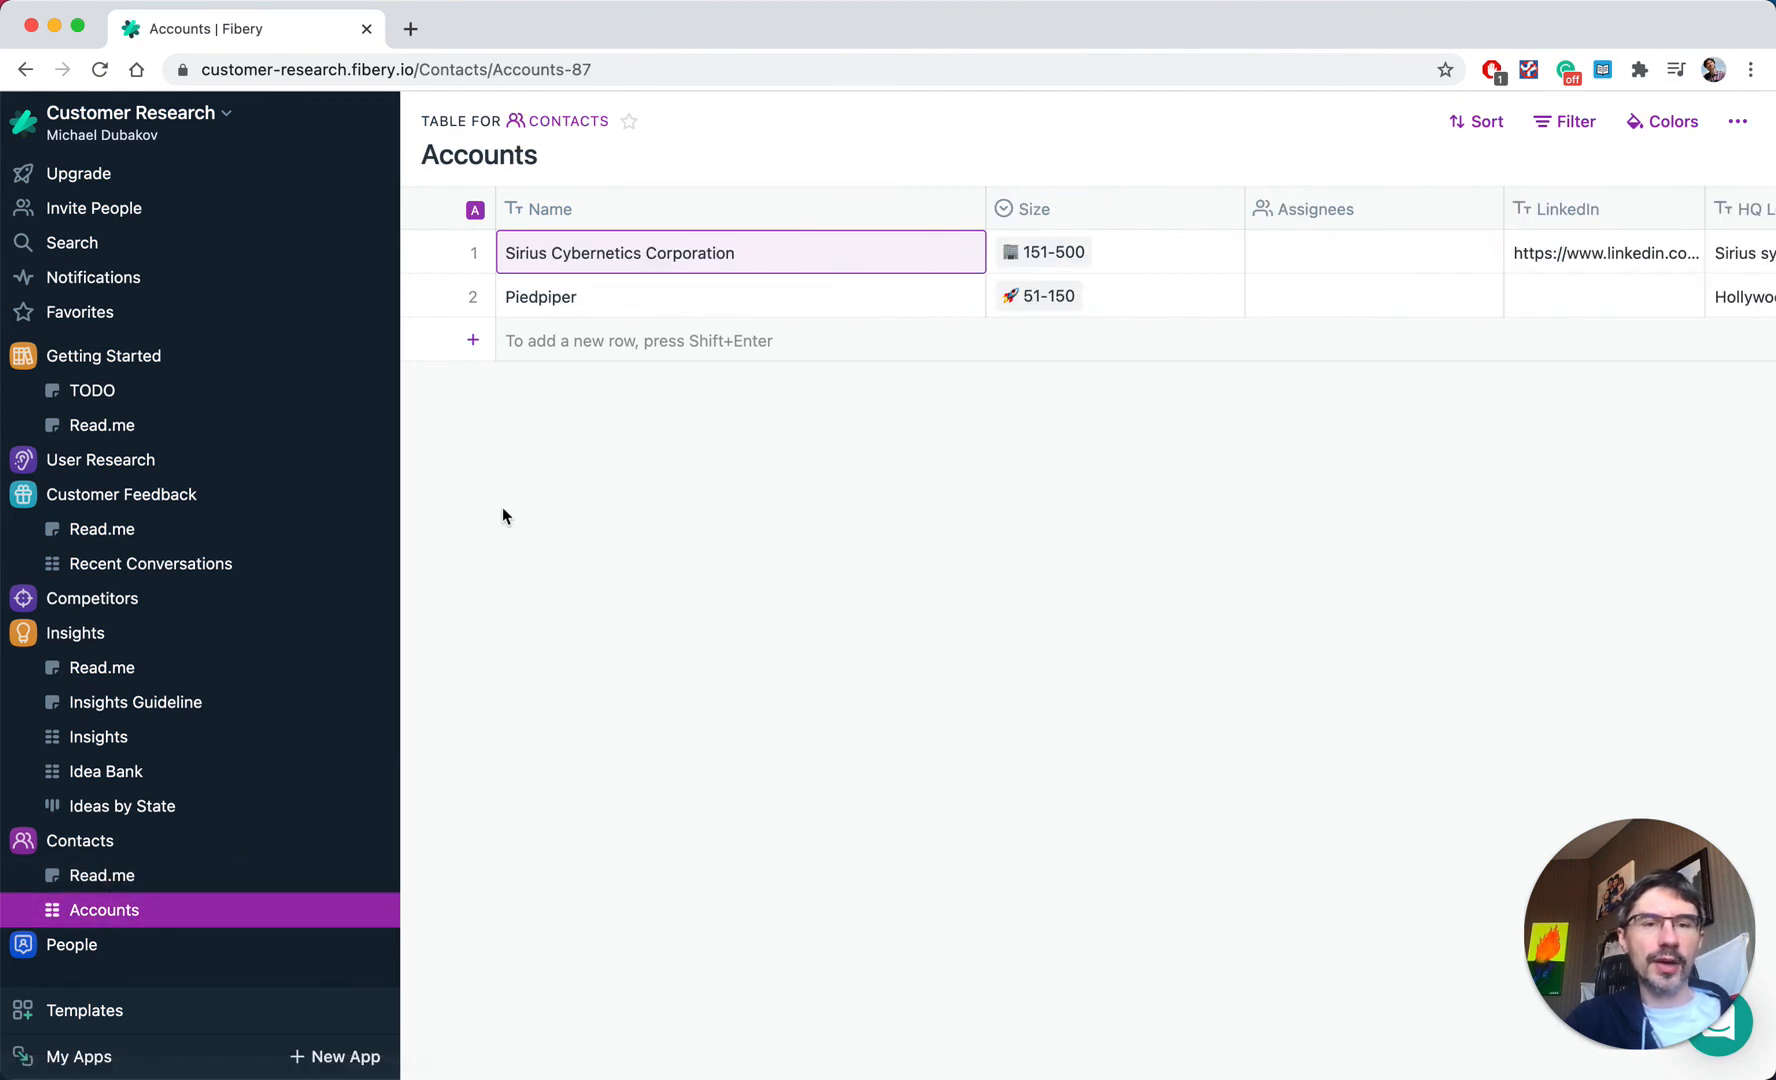
left_click(418, 256)
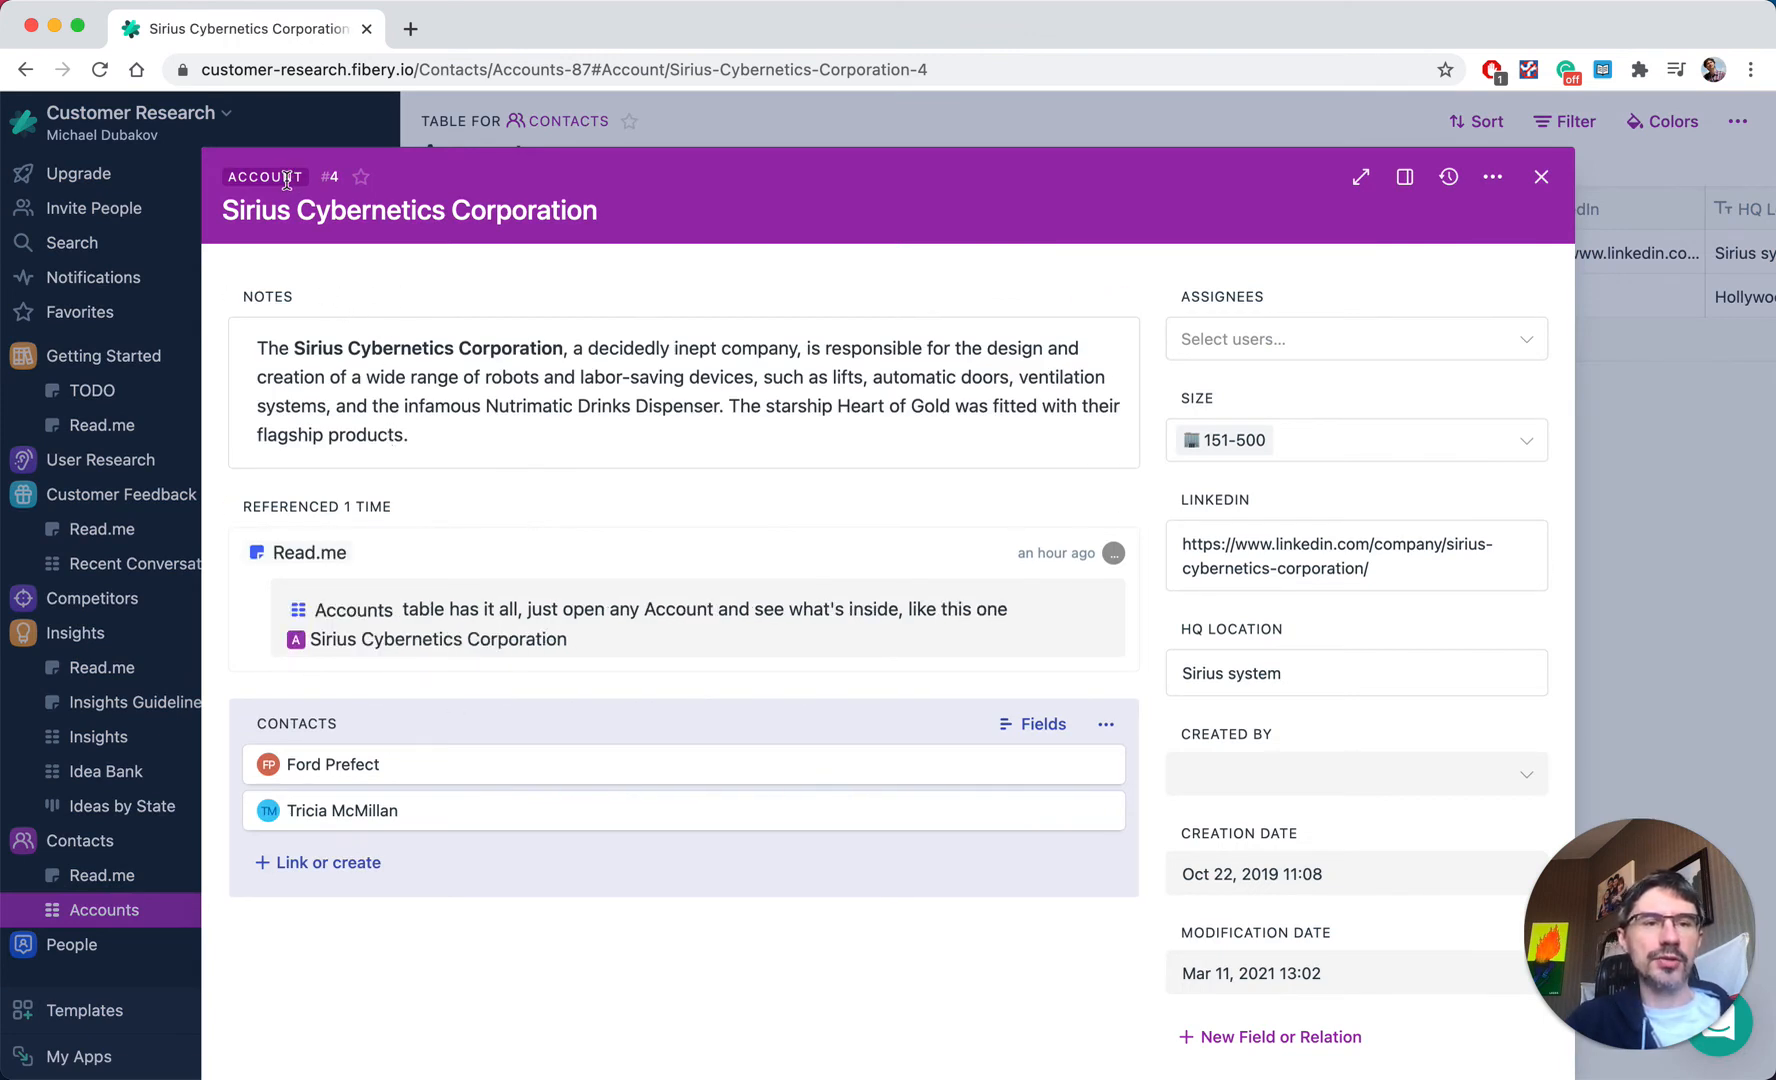
- Open the account's first linked contact to check its sessions and conversations, and return to the Accounts table
left_click(366, 772)
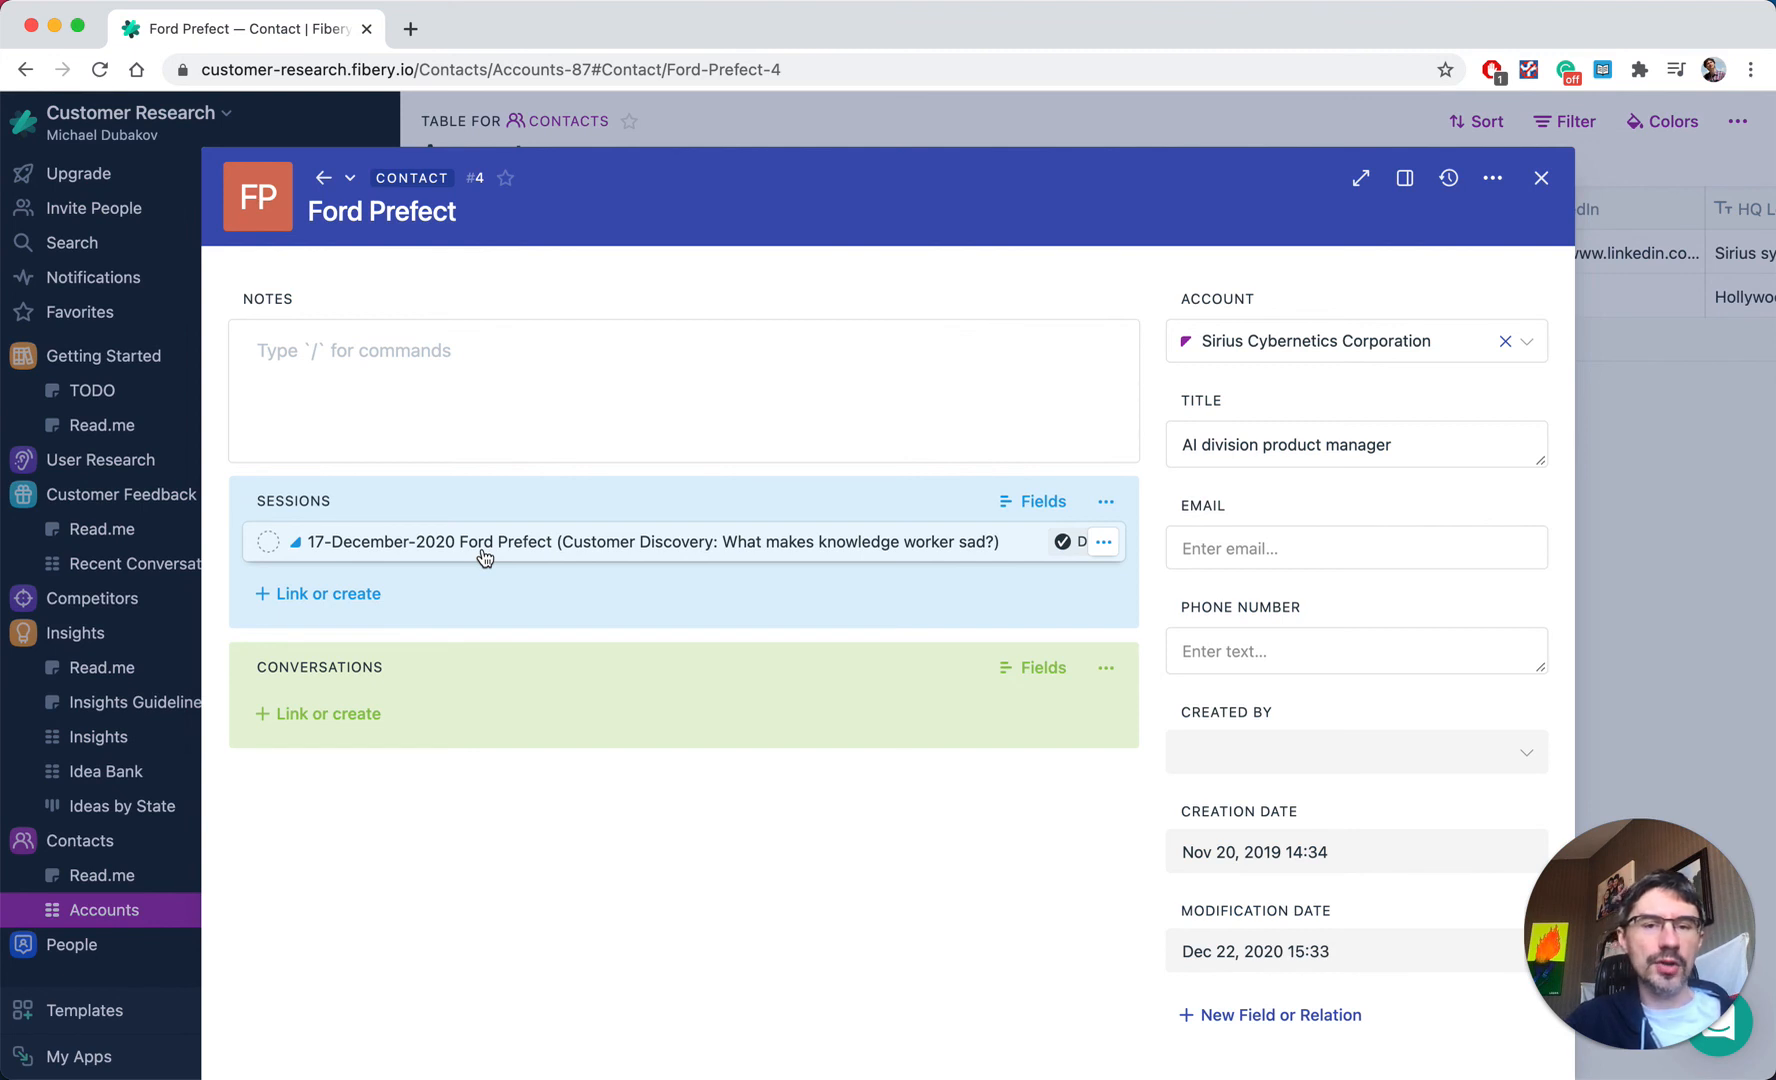
left_click(725, 124)
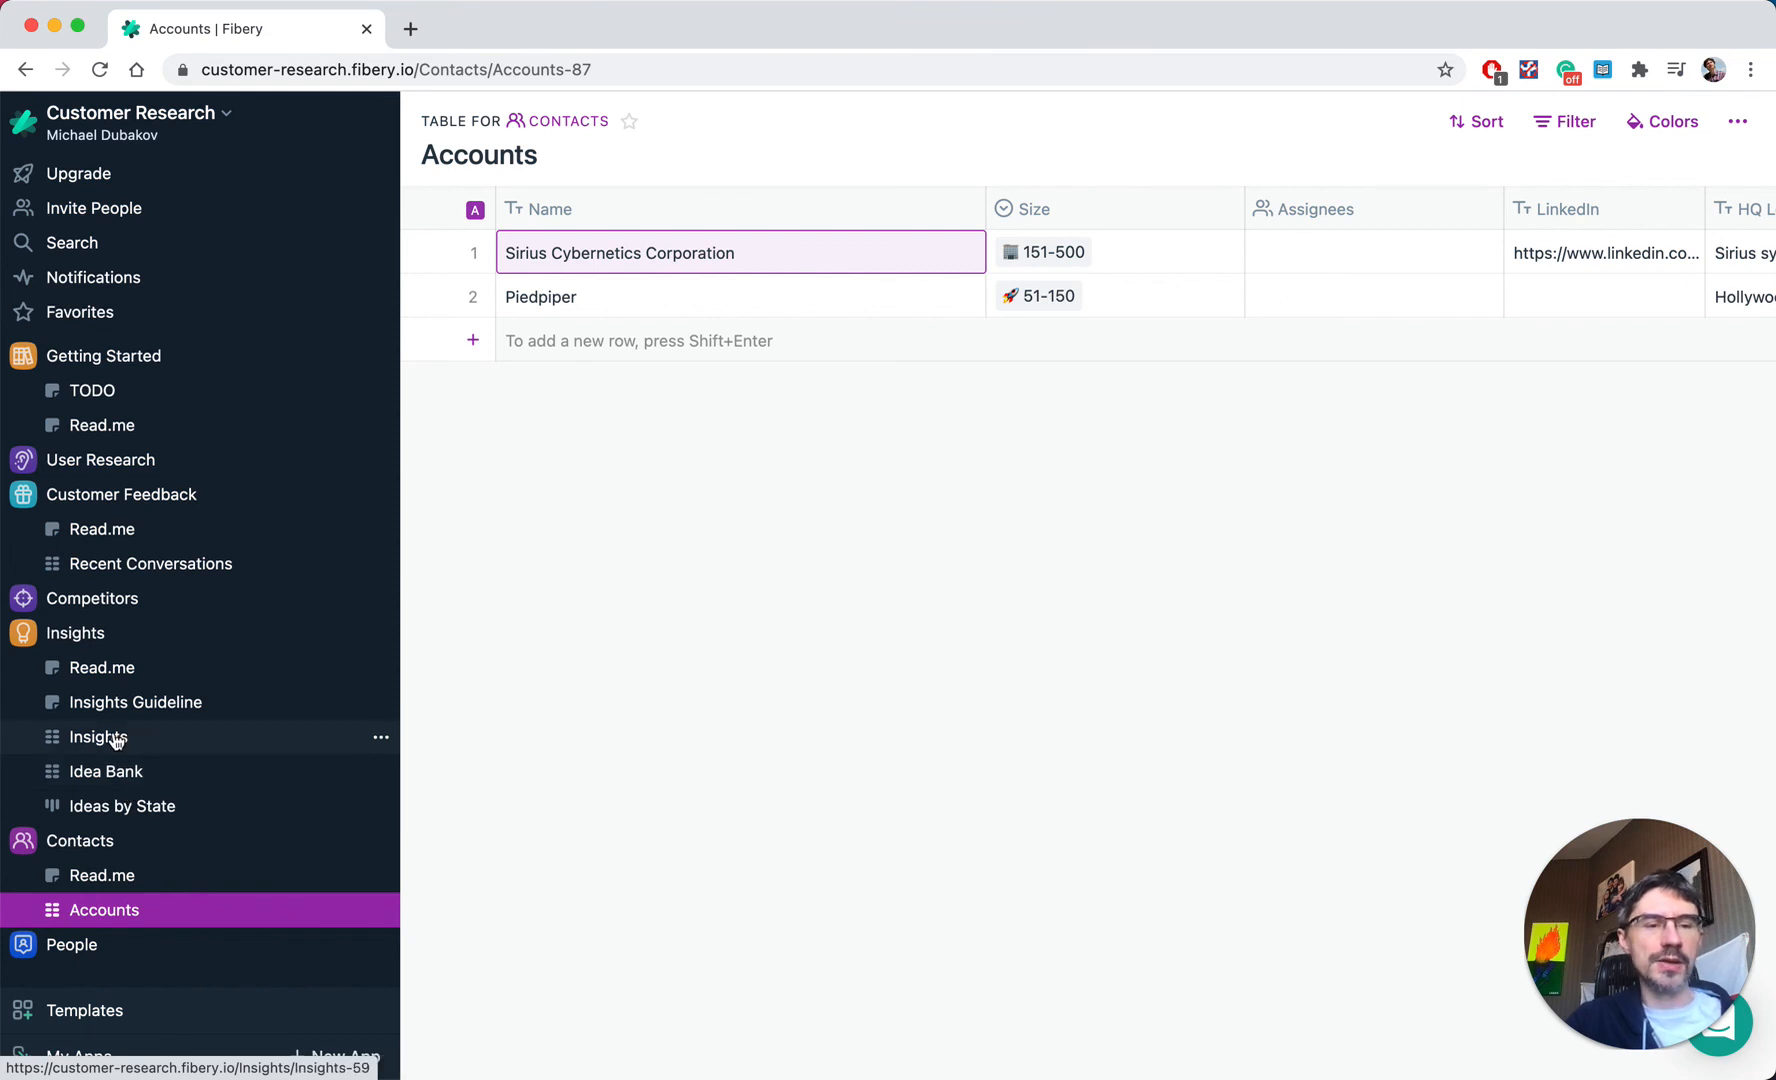
mouse_move(1660, 1000)
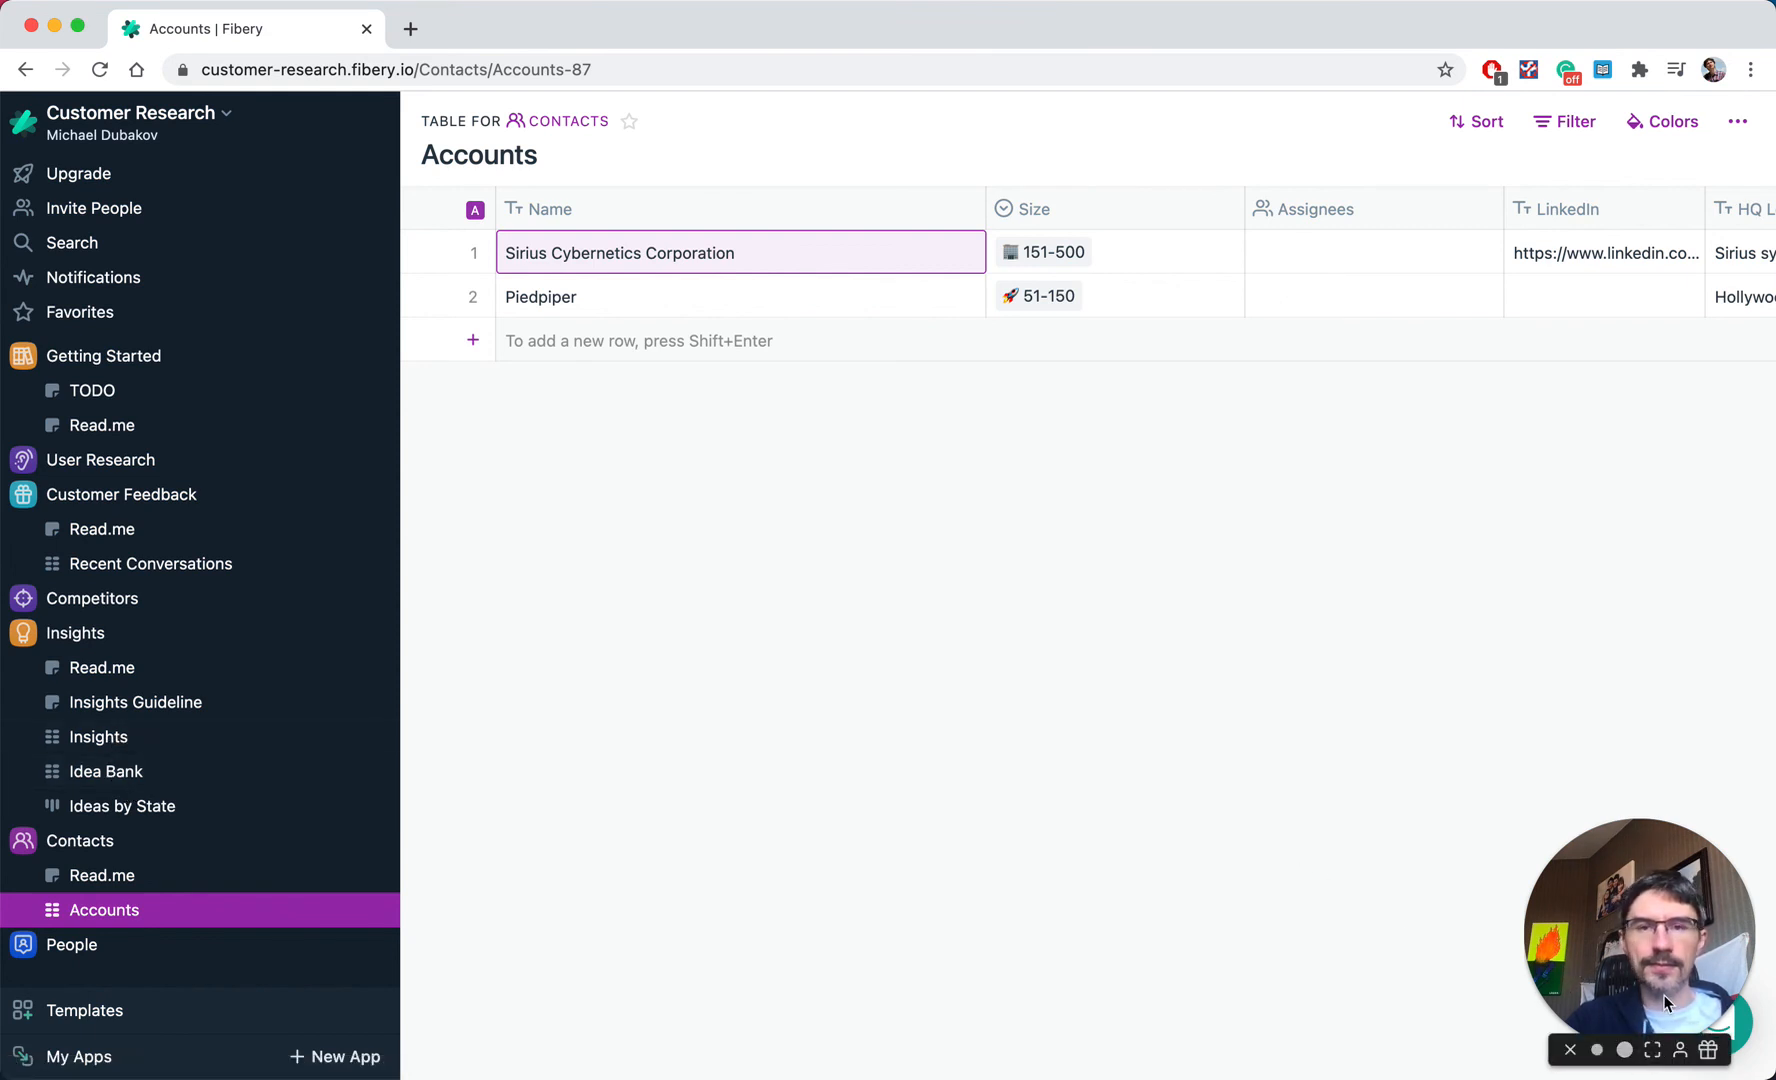